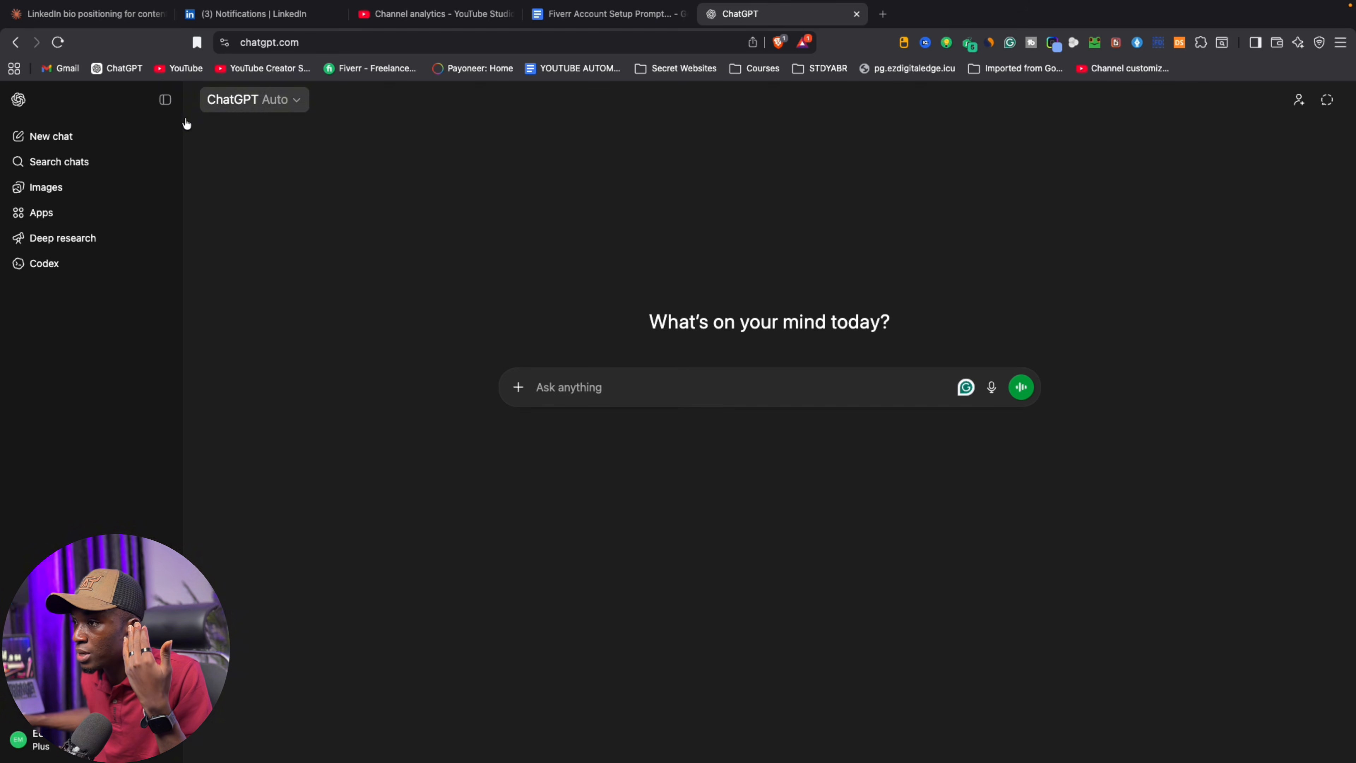
# Copy the Profile Description prompt from the Fiverr Account Setup document and paste it into a new ChatGPT message
pyautogui.click(165, 99)
pyautogui.click(648, 18)
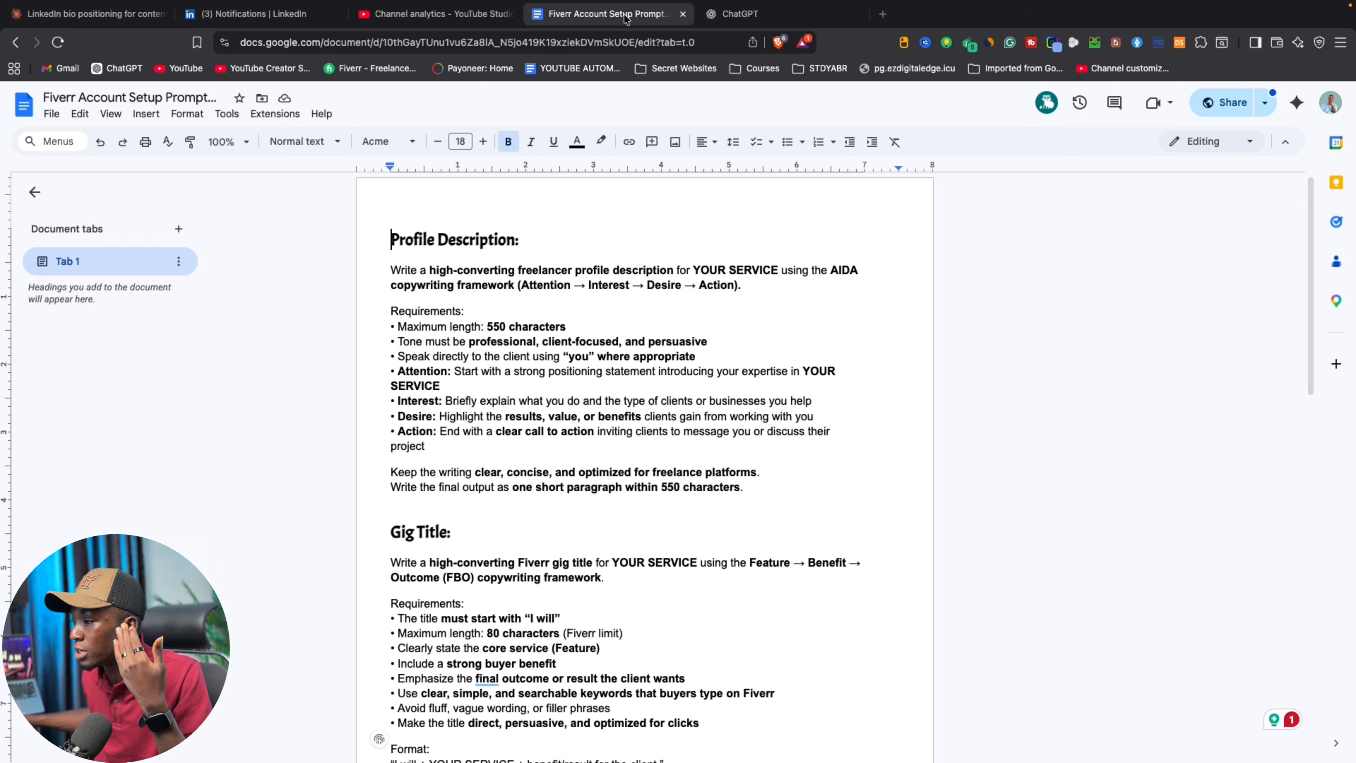
pyautogui.moveTo(389, 262); pyautogui.dragTo(772, 485)
pyautogui.press('super+c')
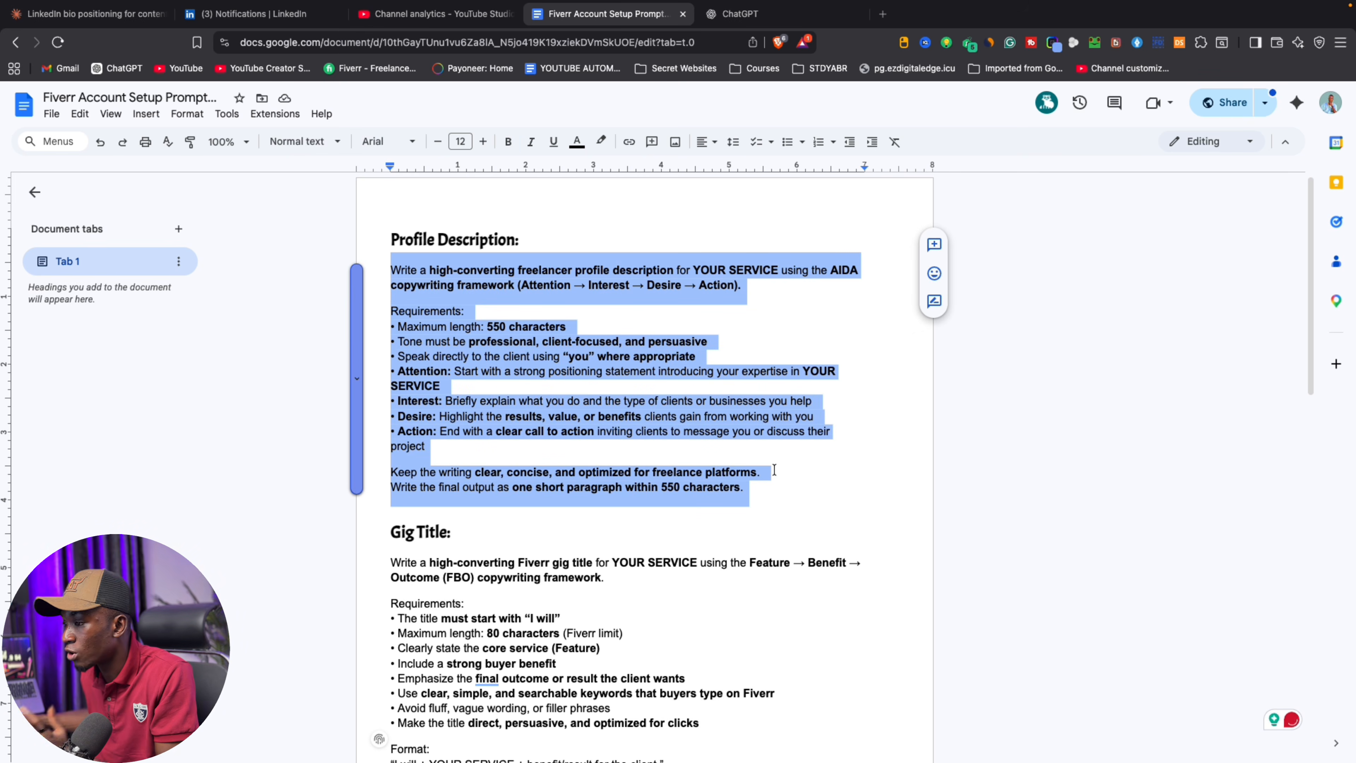
pyautogui.click(760, 20)
pyautogui.click(533, 379)
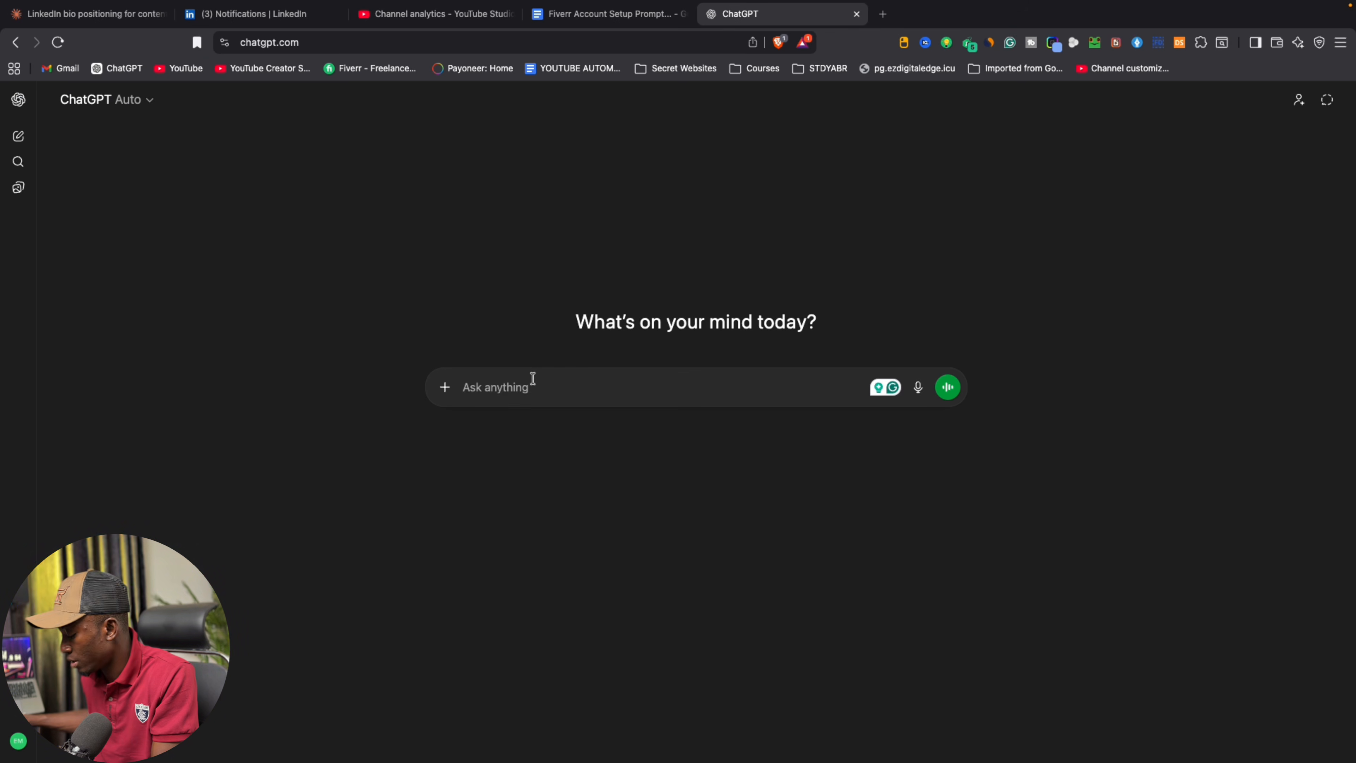
pyautogui.press('super+v')
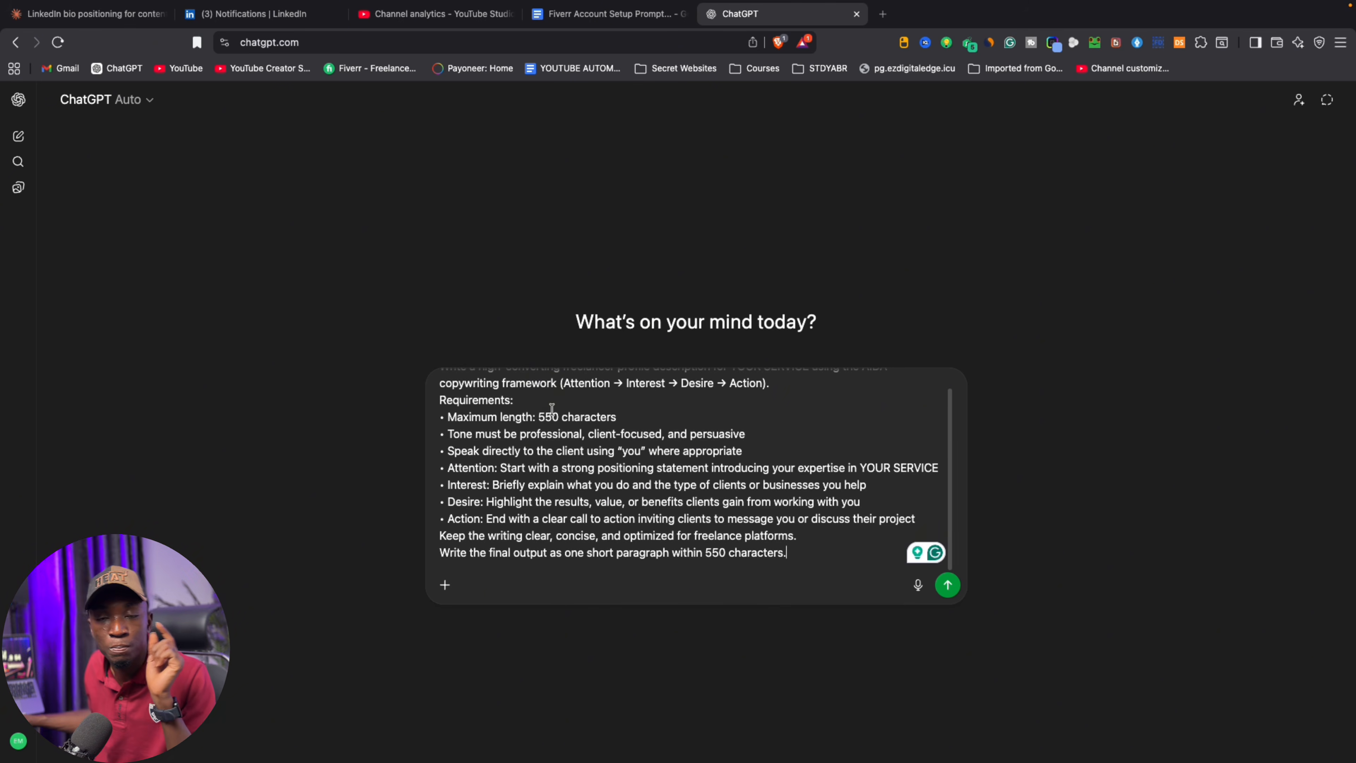
# Replace the YOUR SERVICE placeholder in the prompt's opening sentence with "Sales copywriter"
pyautogui.scroll(1, 551, 412)
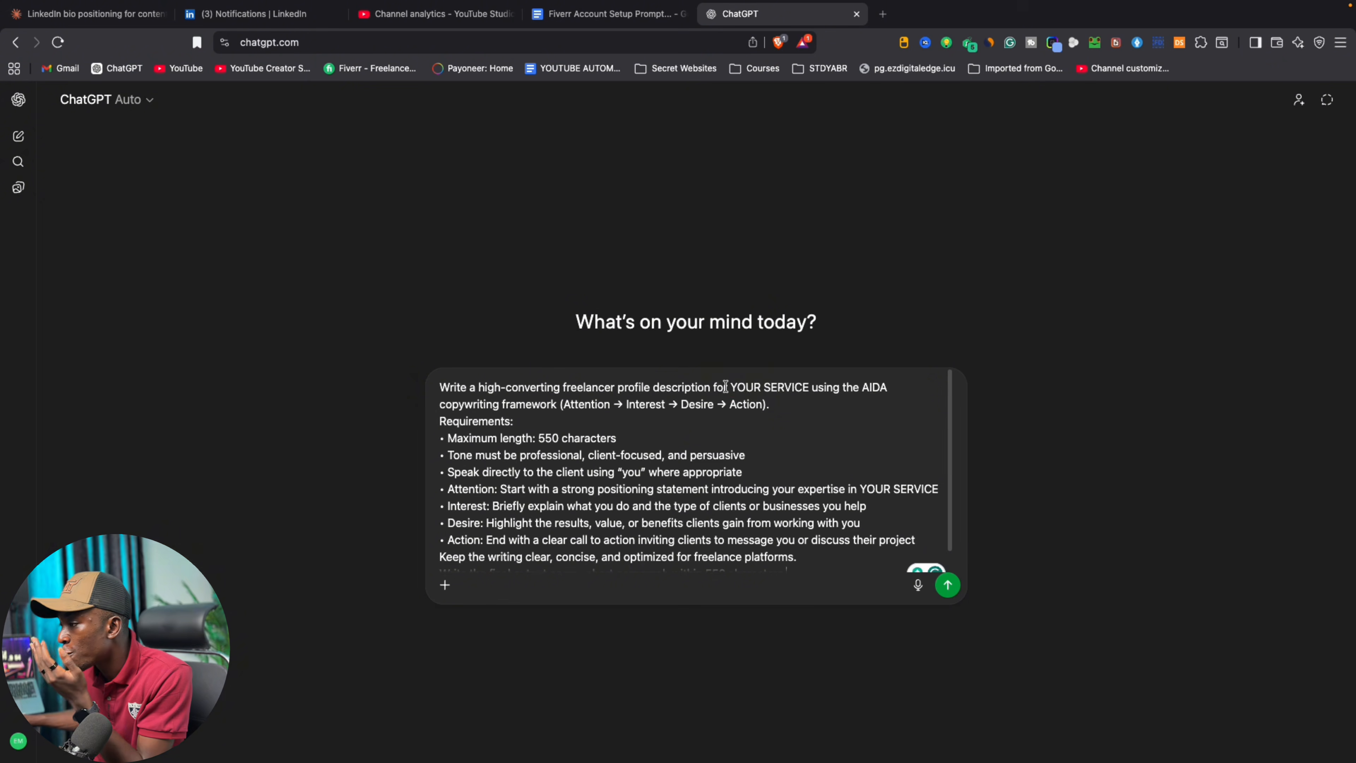
pyautogui.moveTo(726, 386); pyautogui.dragTo(806, 392)
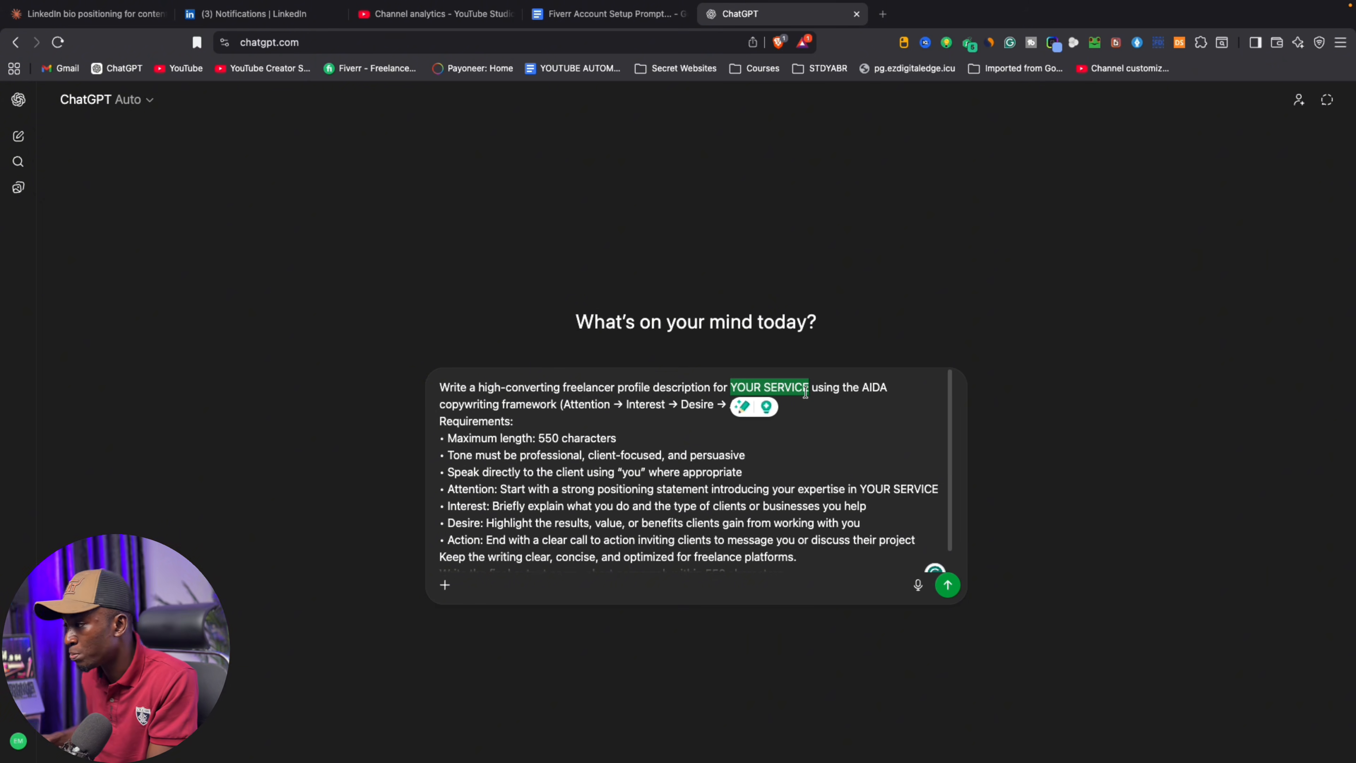
pyautogui.write('Sales c')
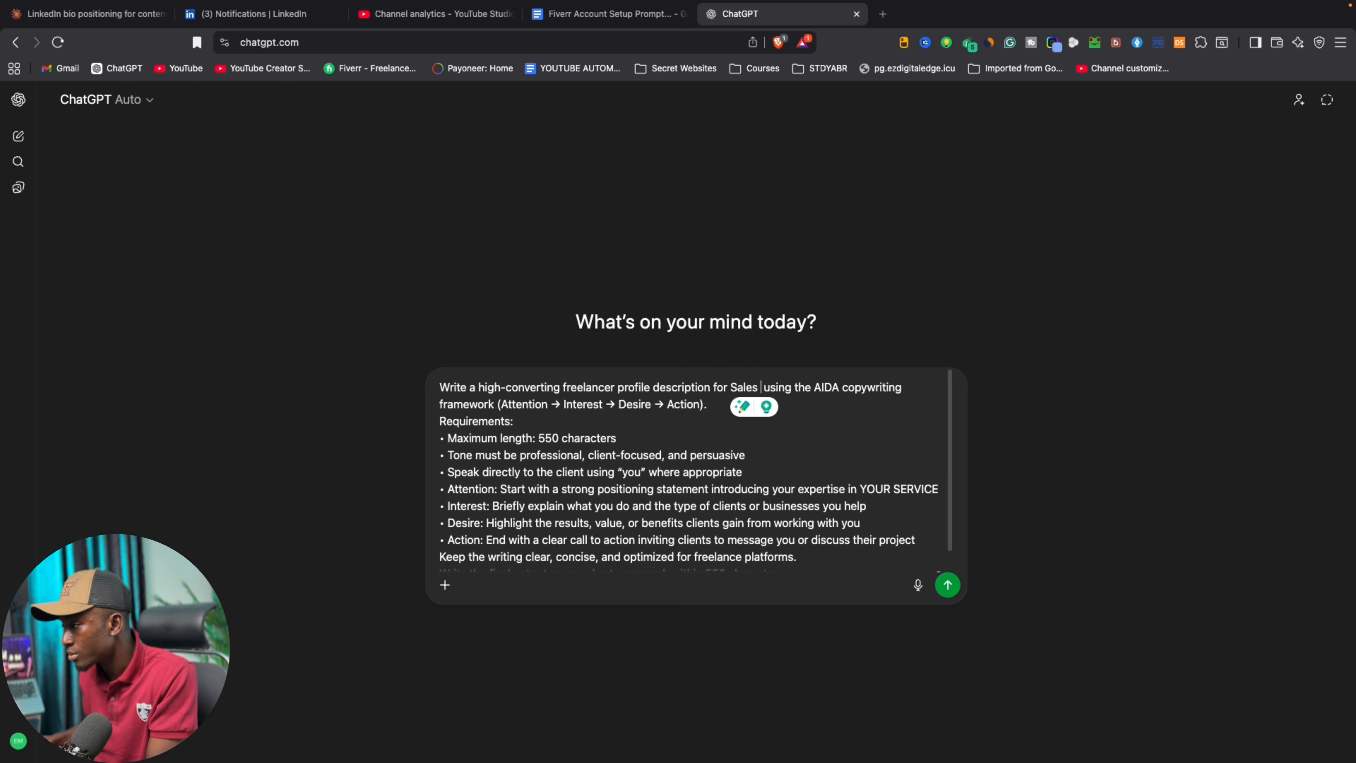
pyautogui.write('opywriter')
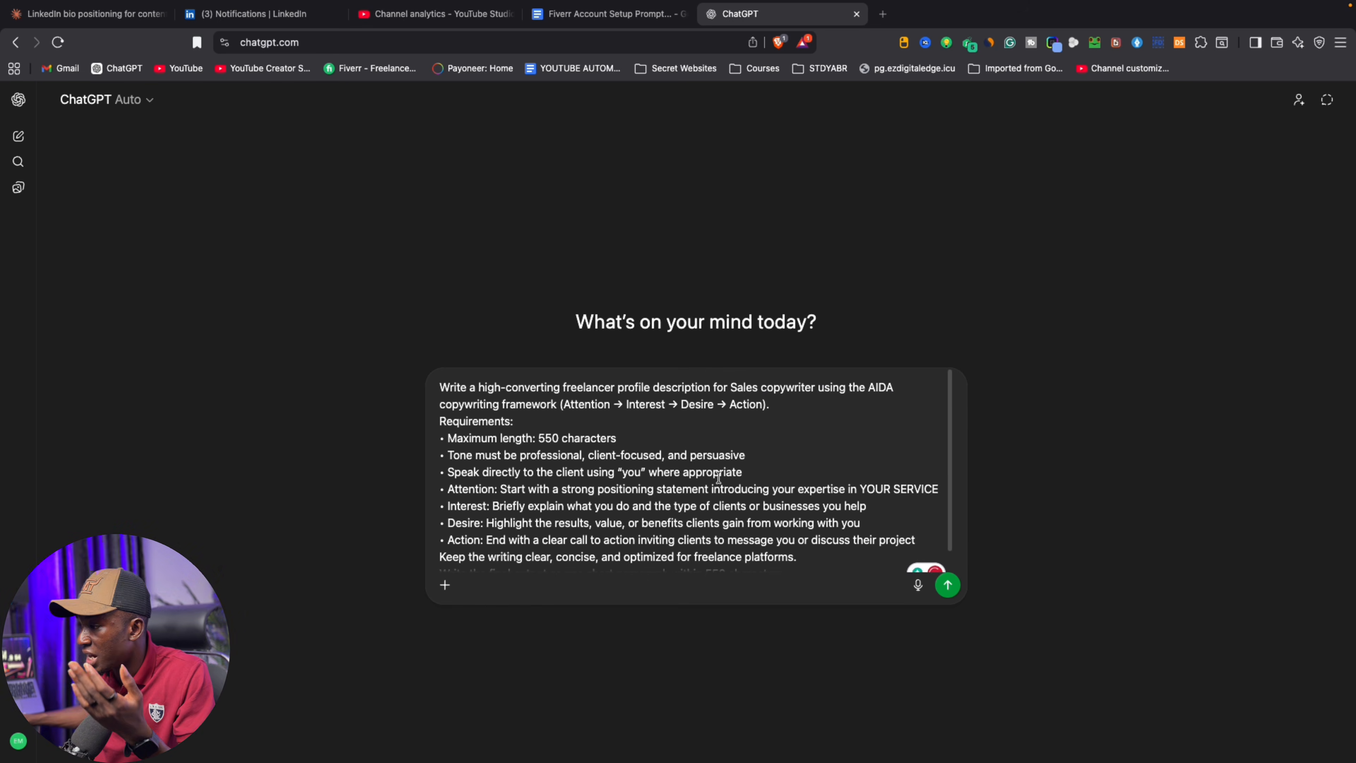
# Replace YOUR SERVICE in the Attention requirement with "Sales copywriting" and send the profile description prompt
pyautogui.scroll(-1, 720, 474)
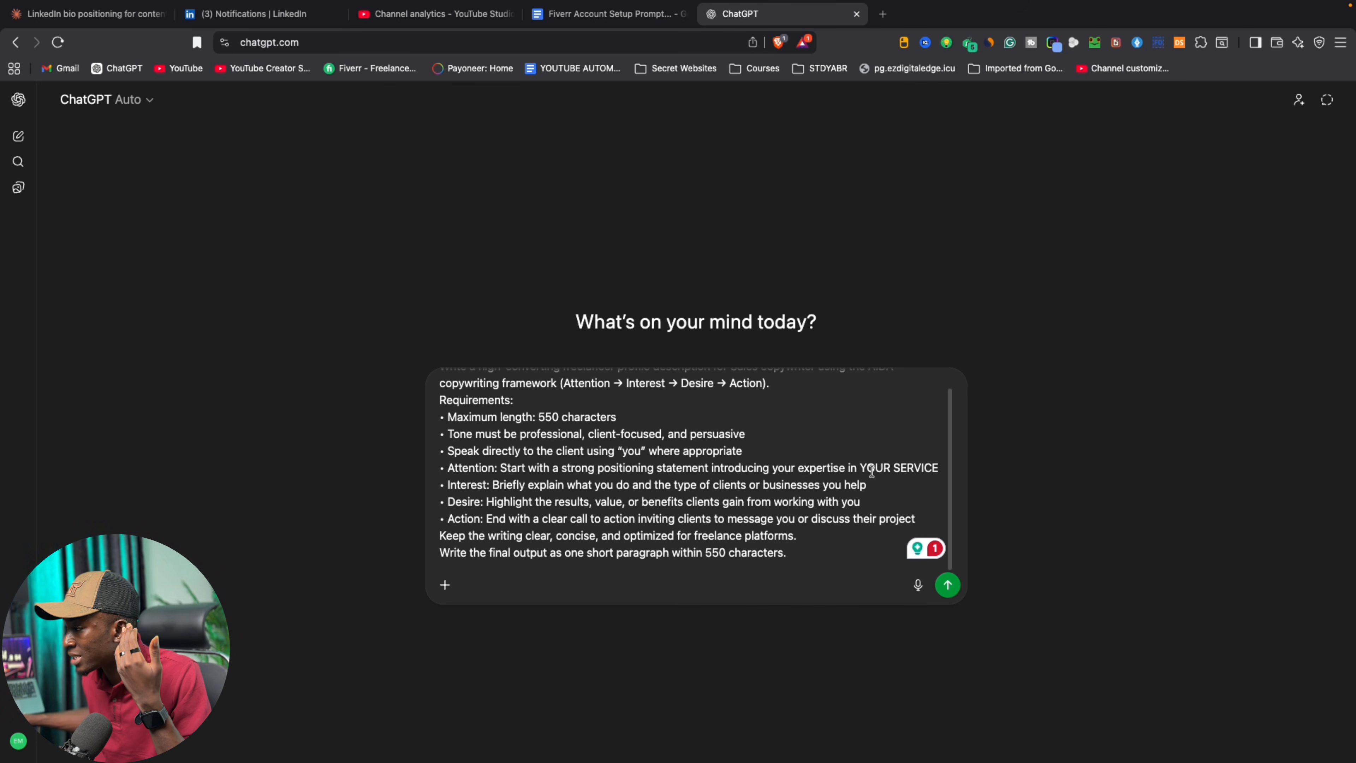
pyautogui.moveTo(860, 466); pyautogui.dragTo(930, 468)
pyautogui.write('Sa')
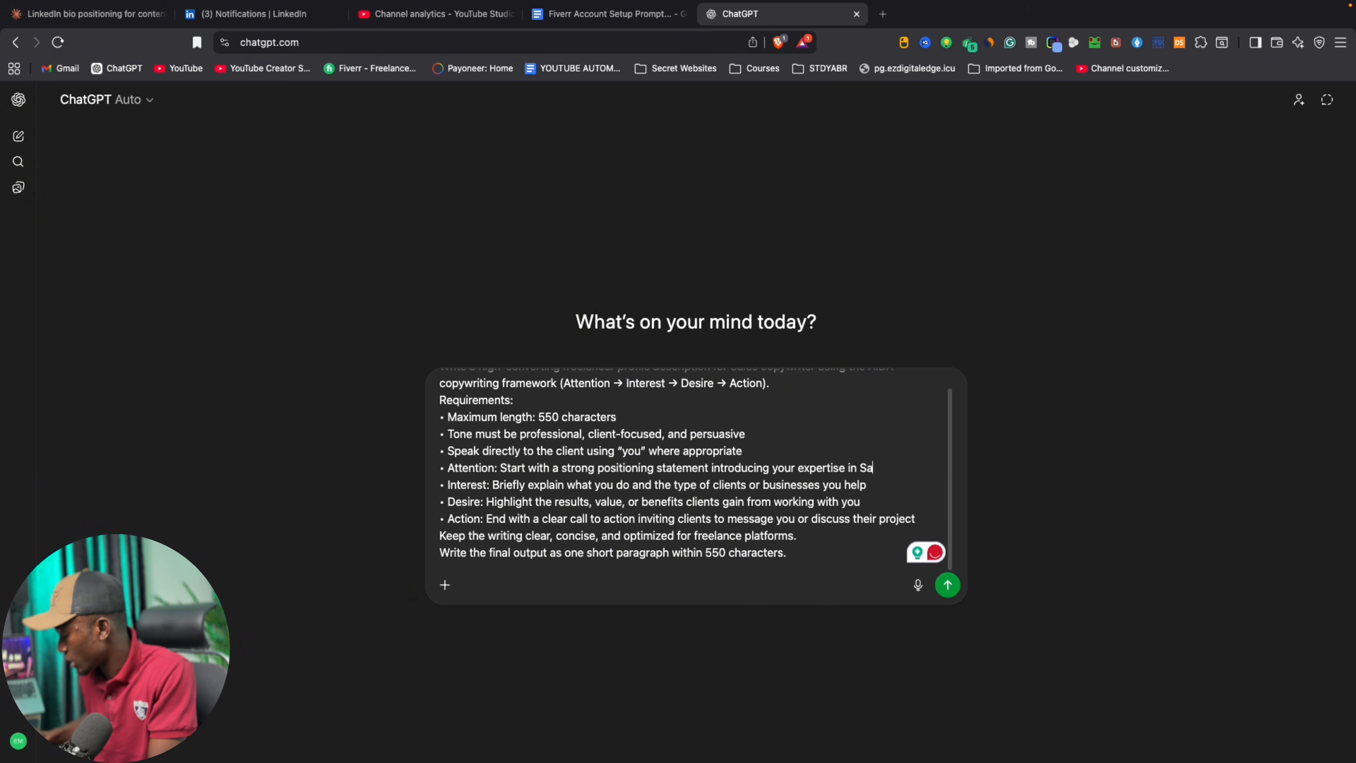
pyautogui.write('les')
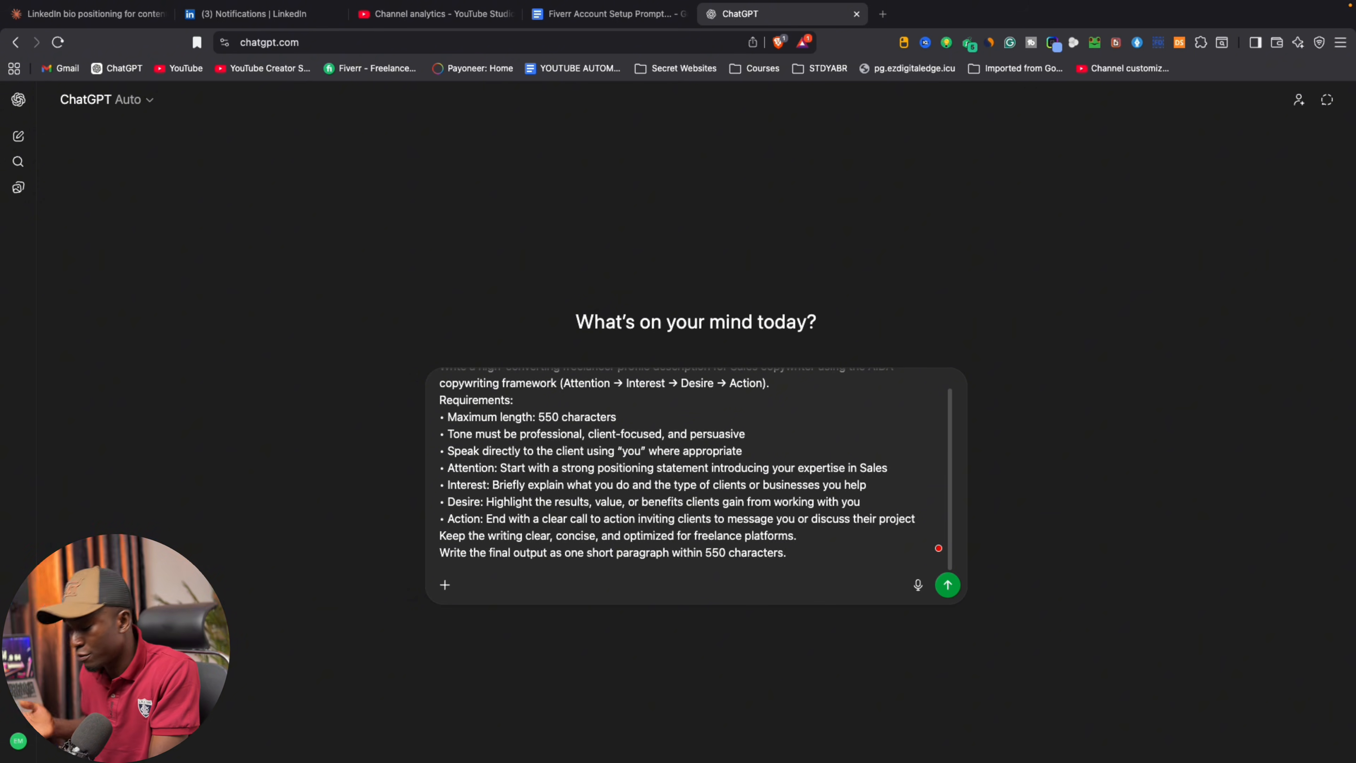
pyautogui.write(' cop')
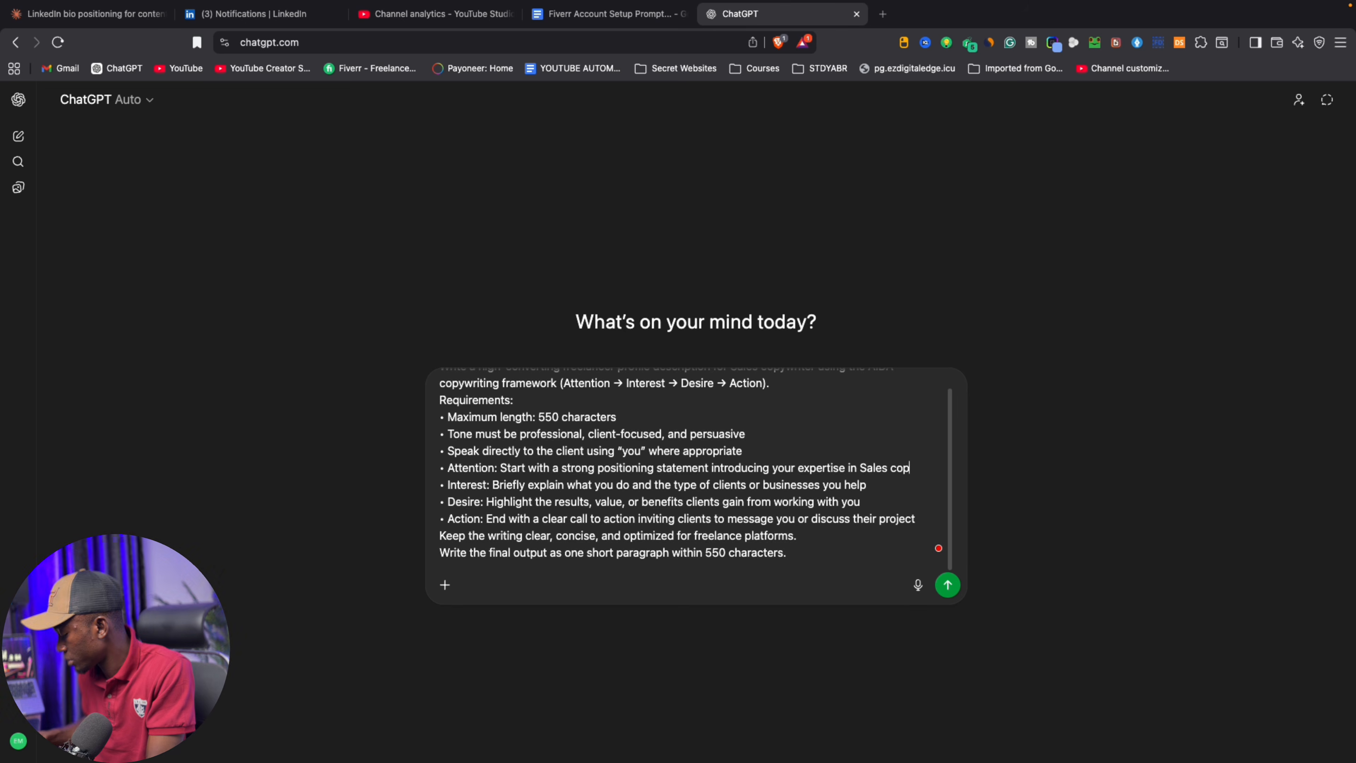
pyautogui.write('ywriting')
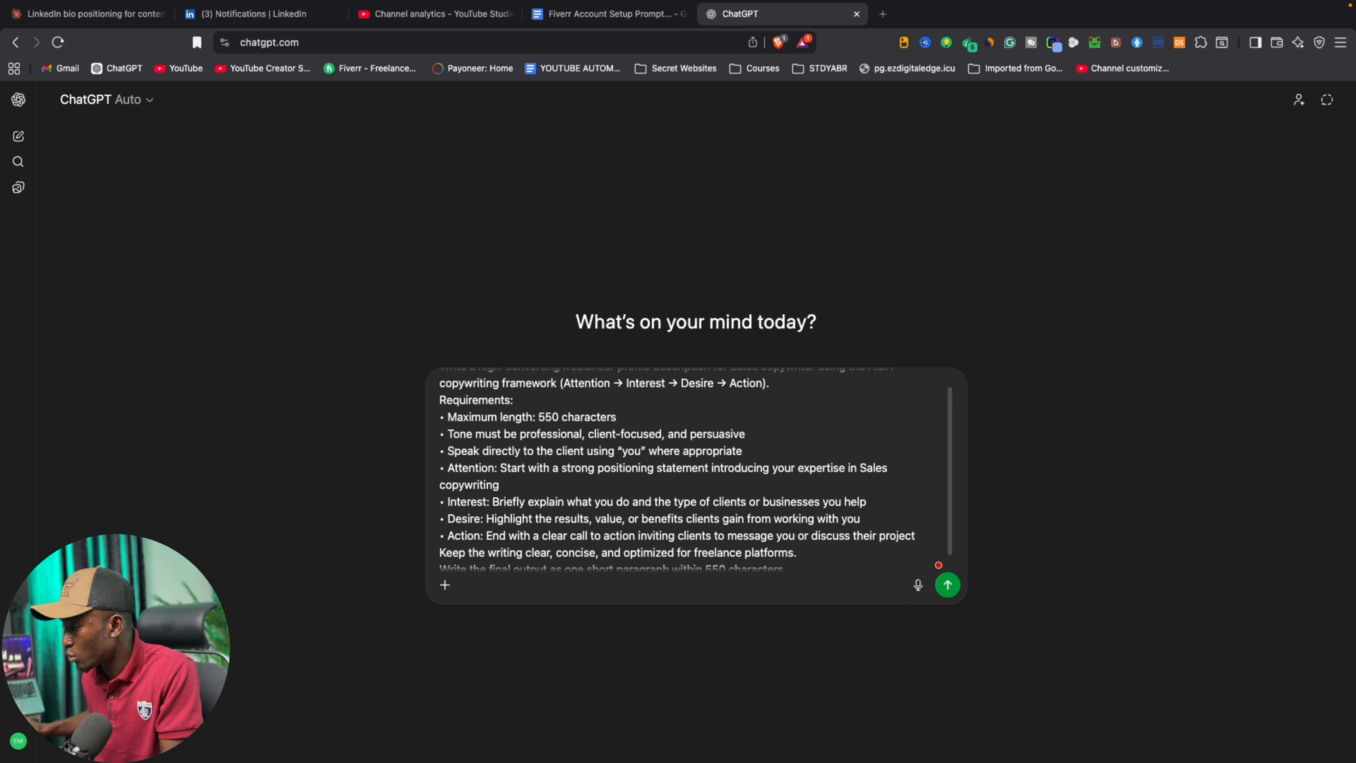
pyautogui.press('Return')
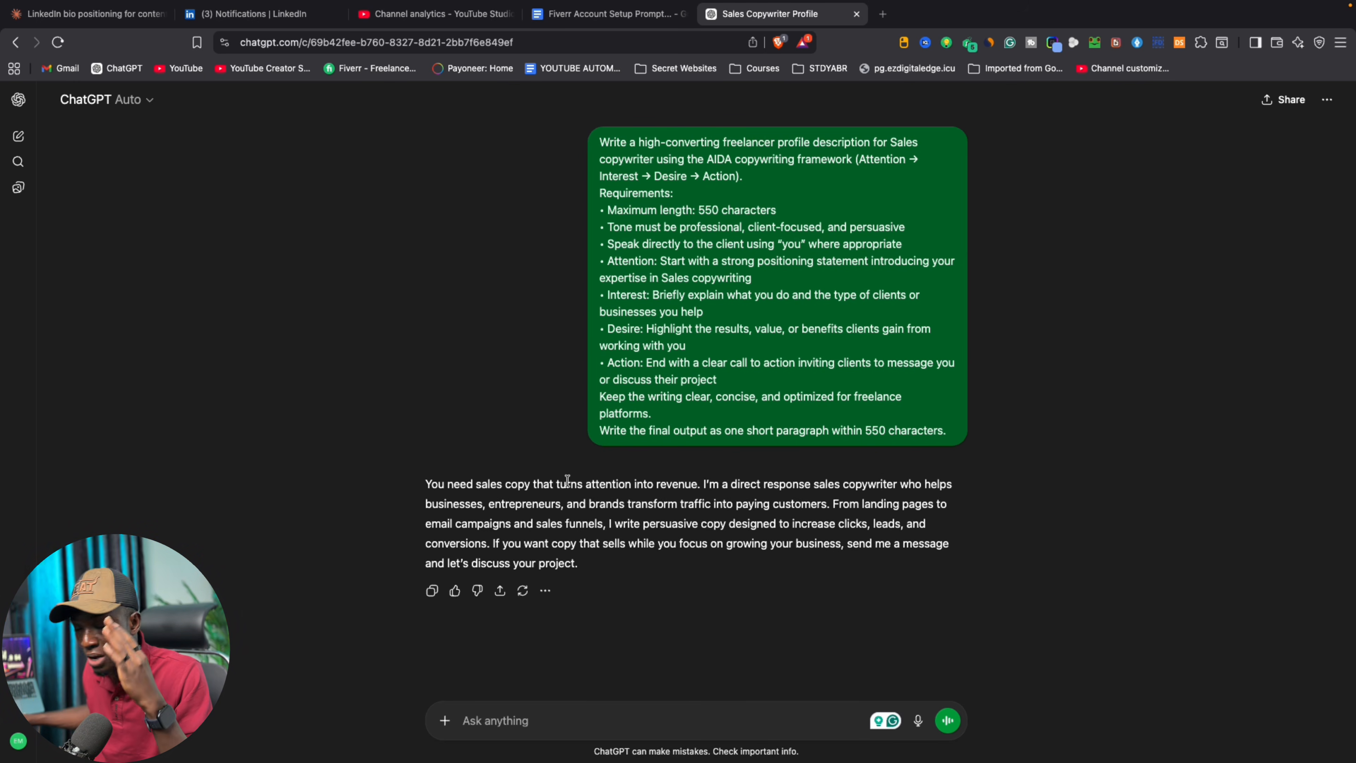
pyautogui.tripleClick(527, 493)
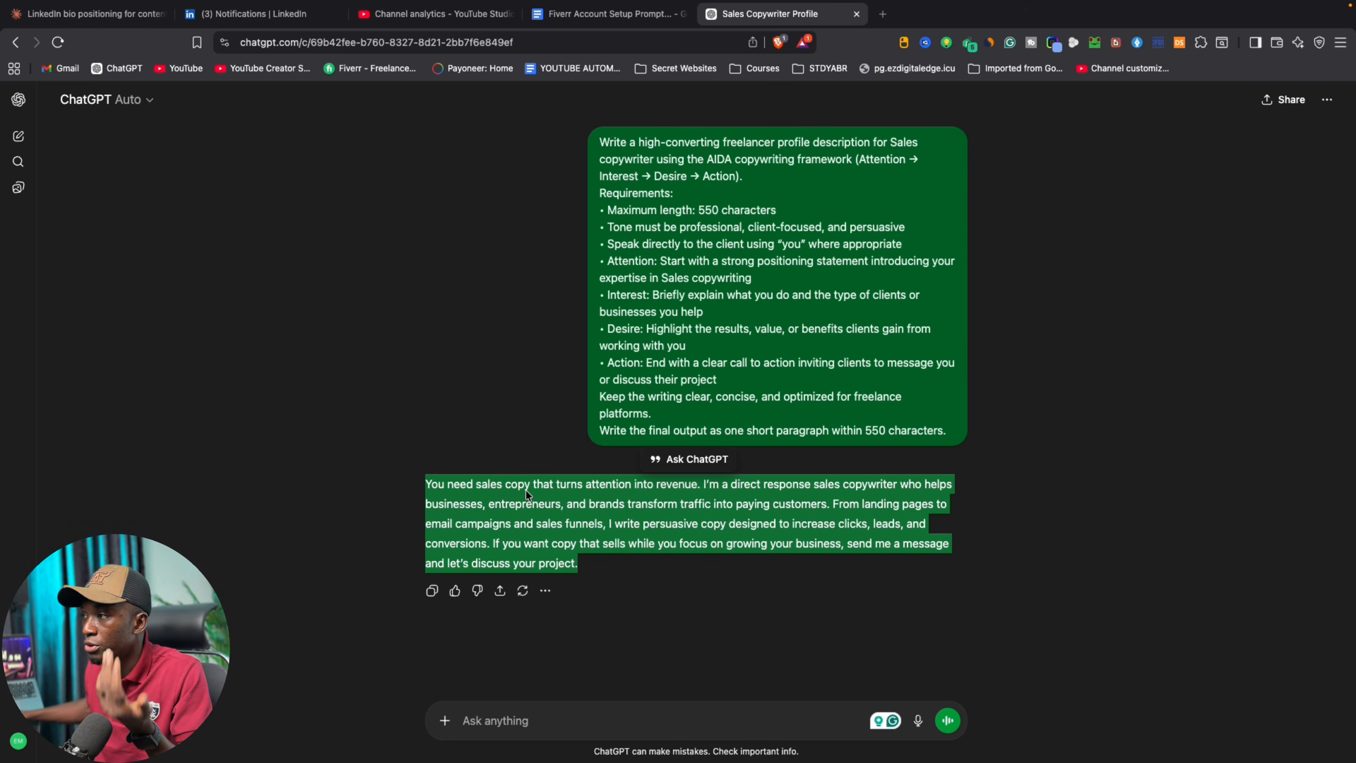
# Copy the Gig Title prompt from the Fiverr Account Setup document and paste it into the same ChatGPT conversation's message box
pyautogui.click(630, 27)
pyautogui.scroll(-5, 440, 384)
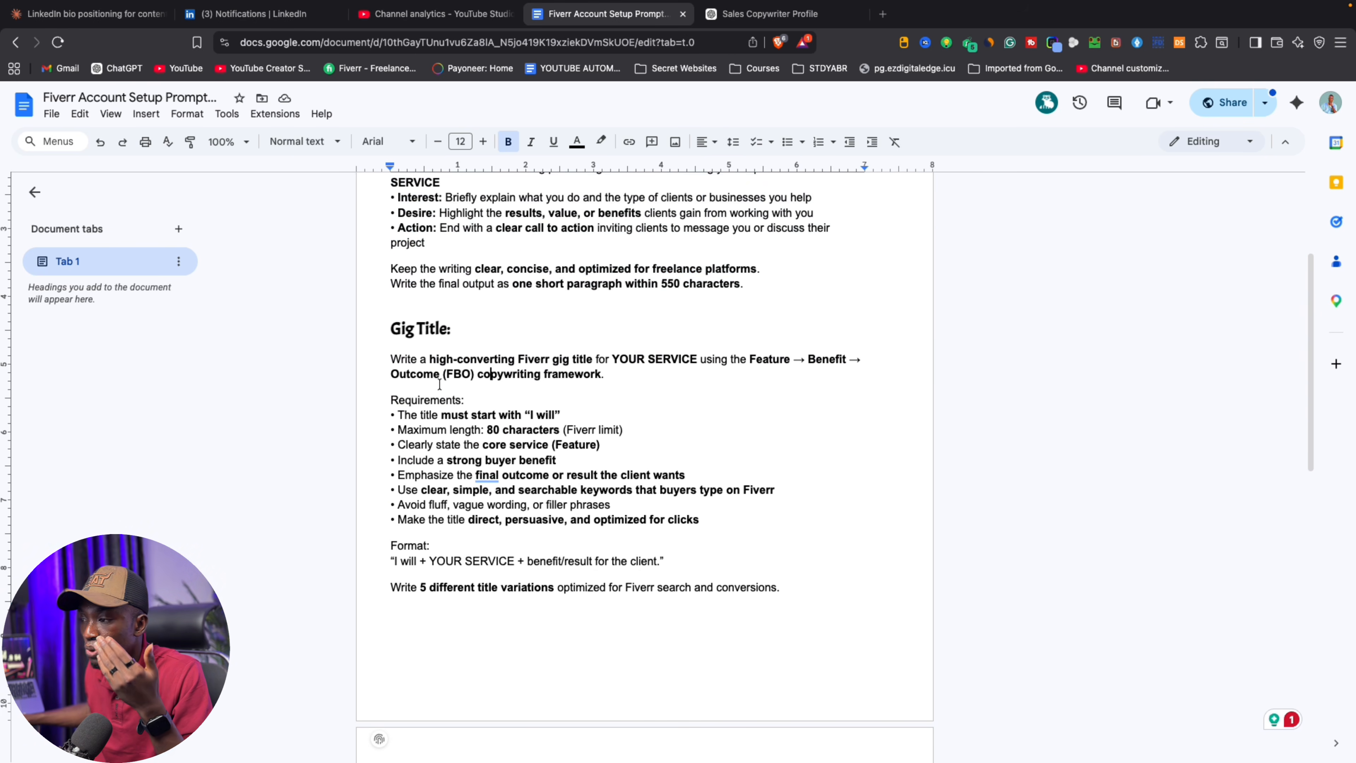
pyautogui.moveTo(391, 364); pyautogui.dragTo(765, 629)
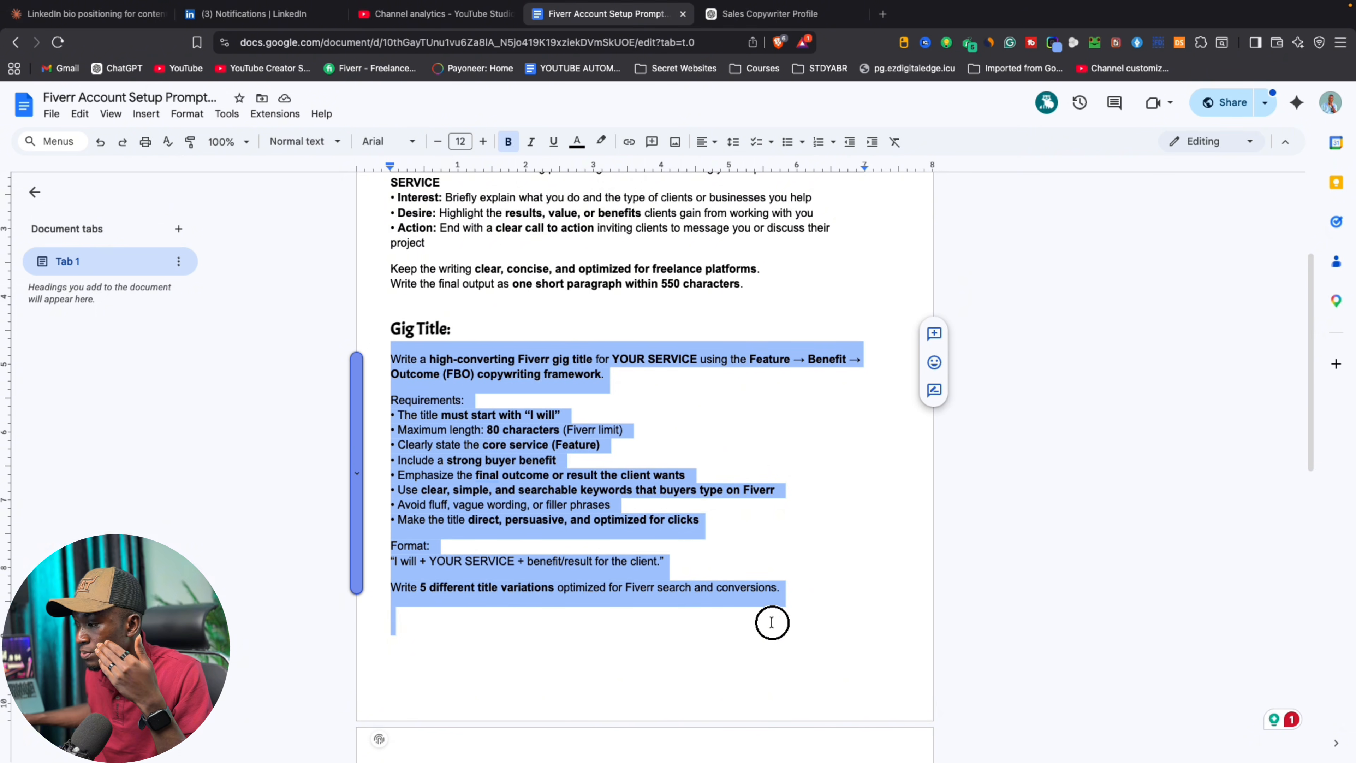
pyautogui.scroll(-3, 778, 608)
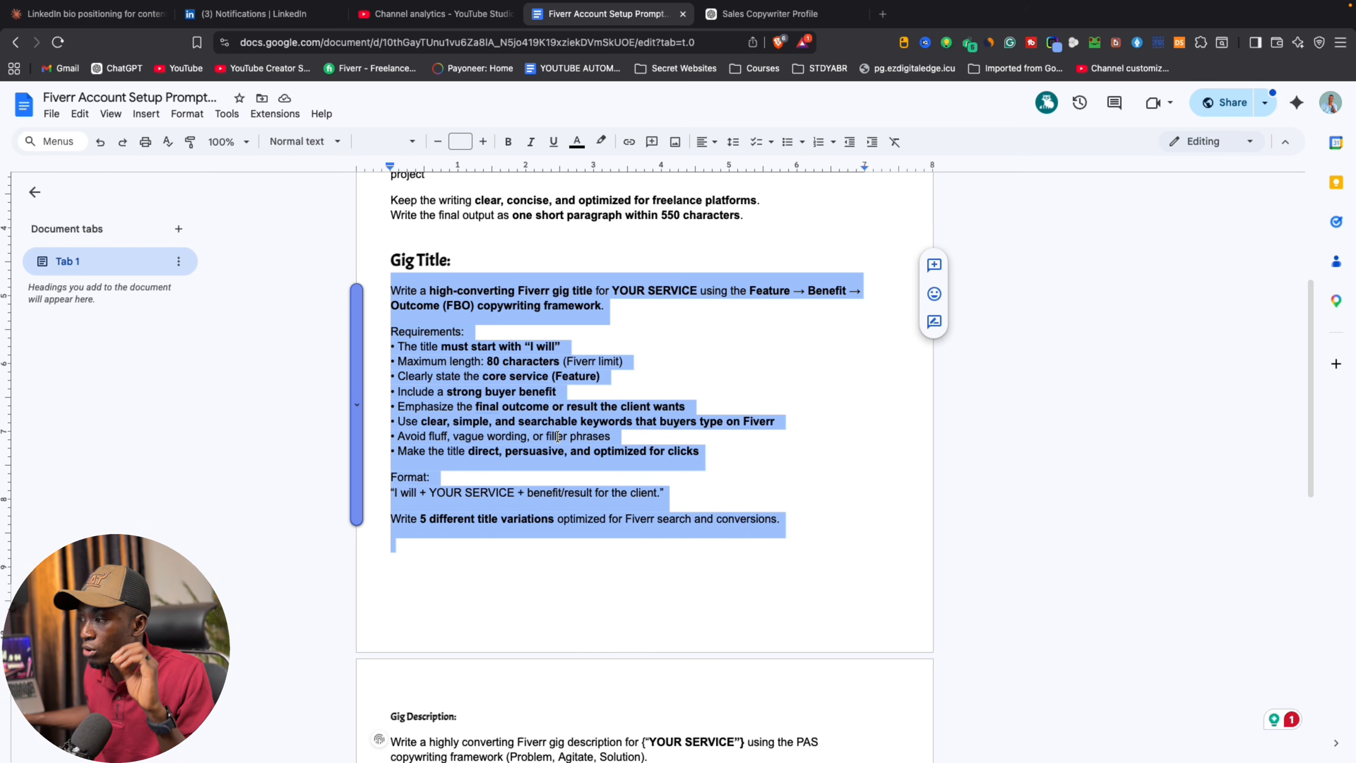
pyautogui.click(813, 20)
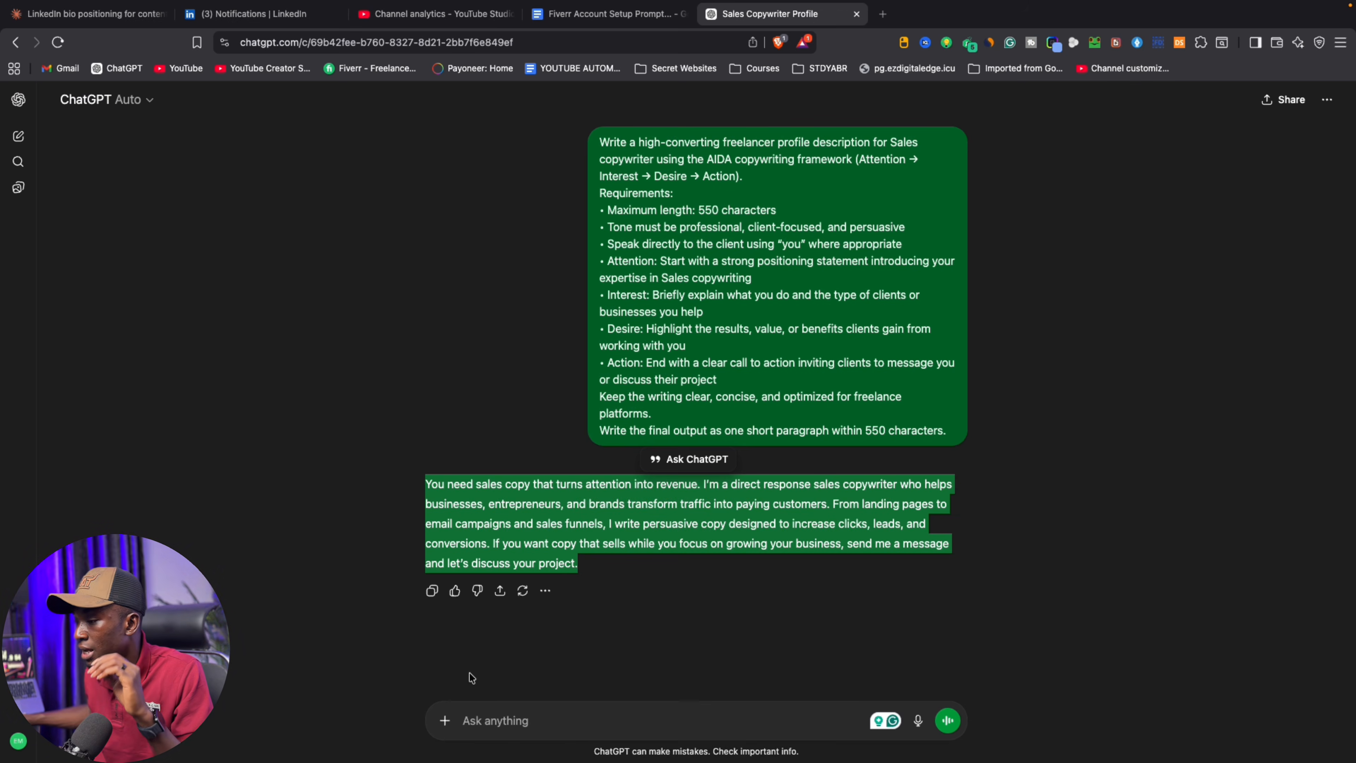
pyautogui.click(479, 725)
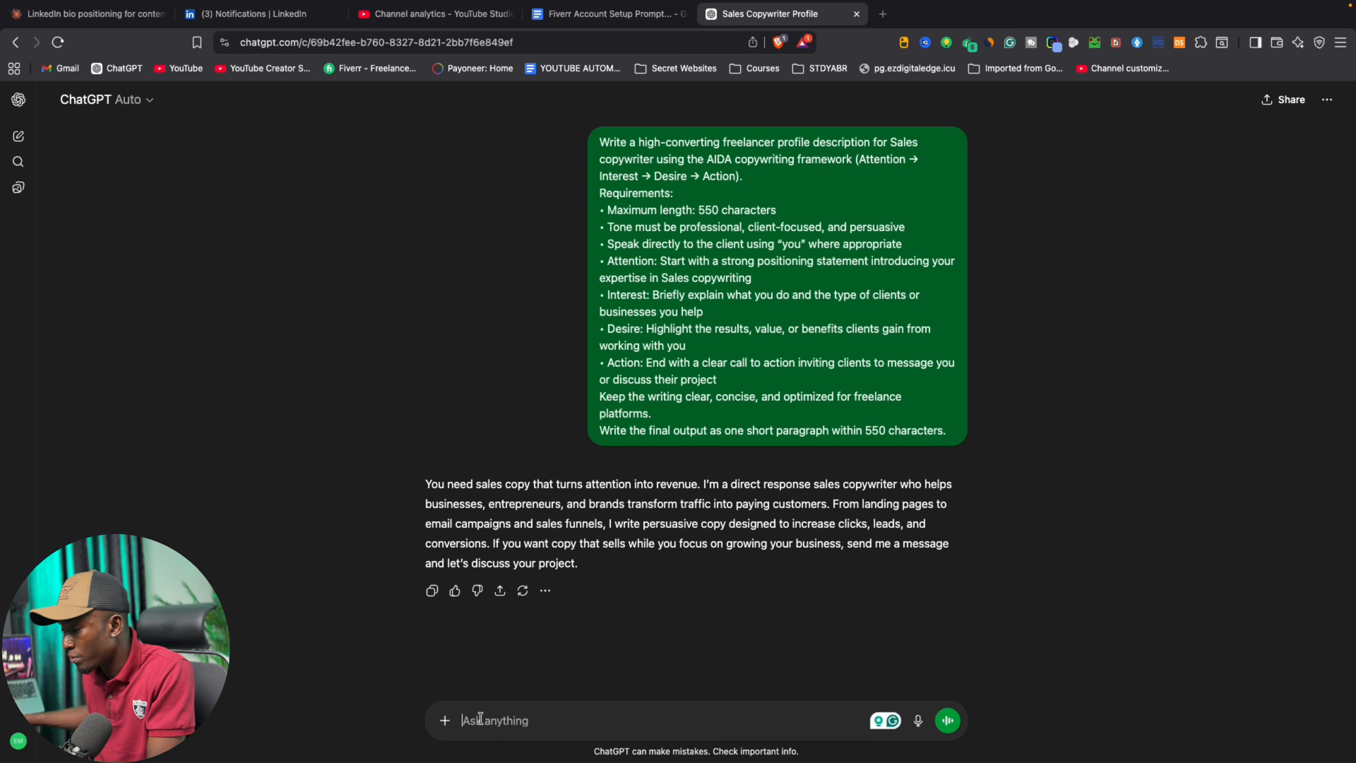
pyautogui.press('super+v')
# Replace YOUR SERVICE in the gig title prompt's opening sentence with "Sale copywrtiting"
pyautogui.scroll(3, 564, 571)
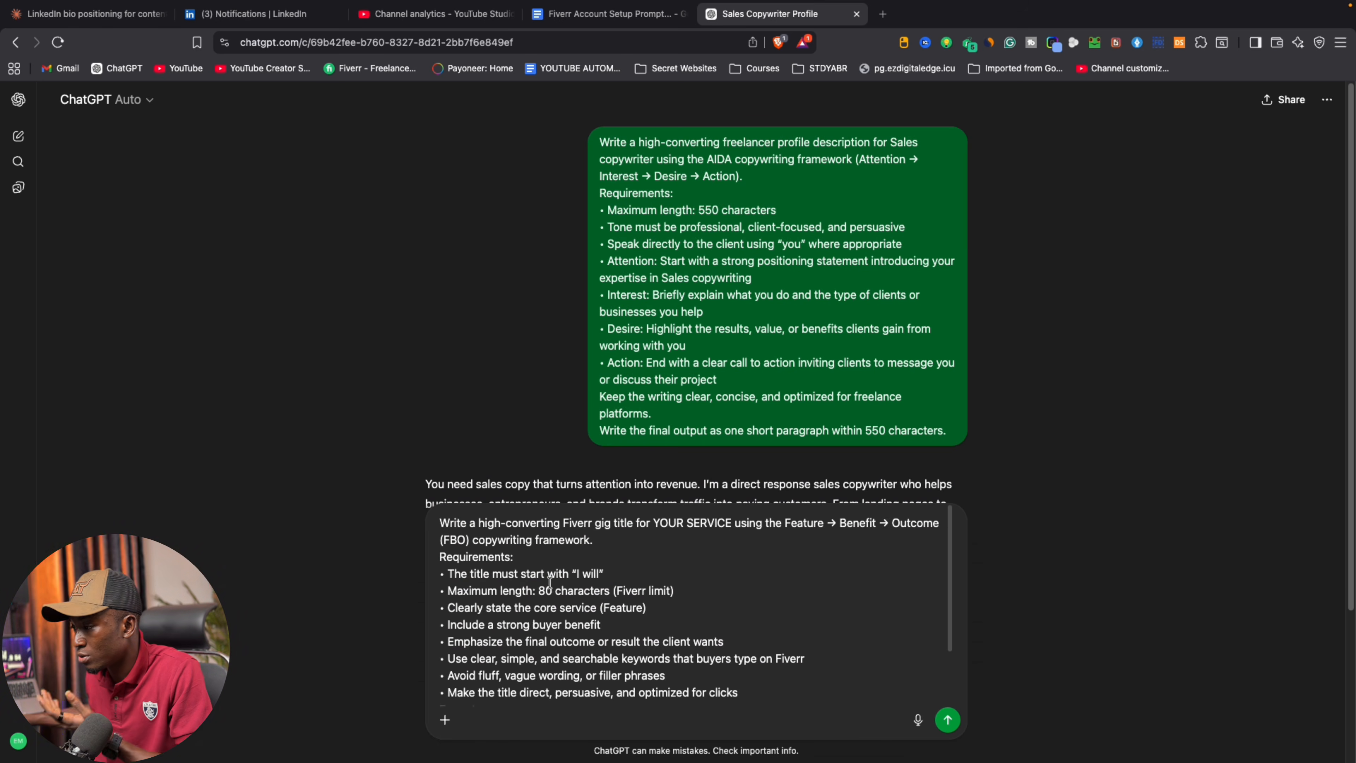
pyautogui.moveTo(652, 525); pyautogui.dragTo(731, 526)
pyautogui.write('S')
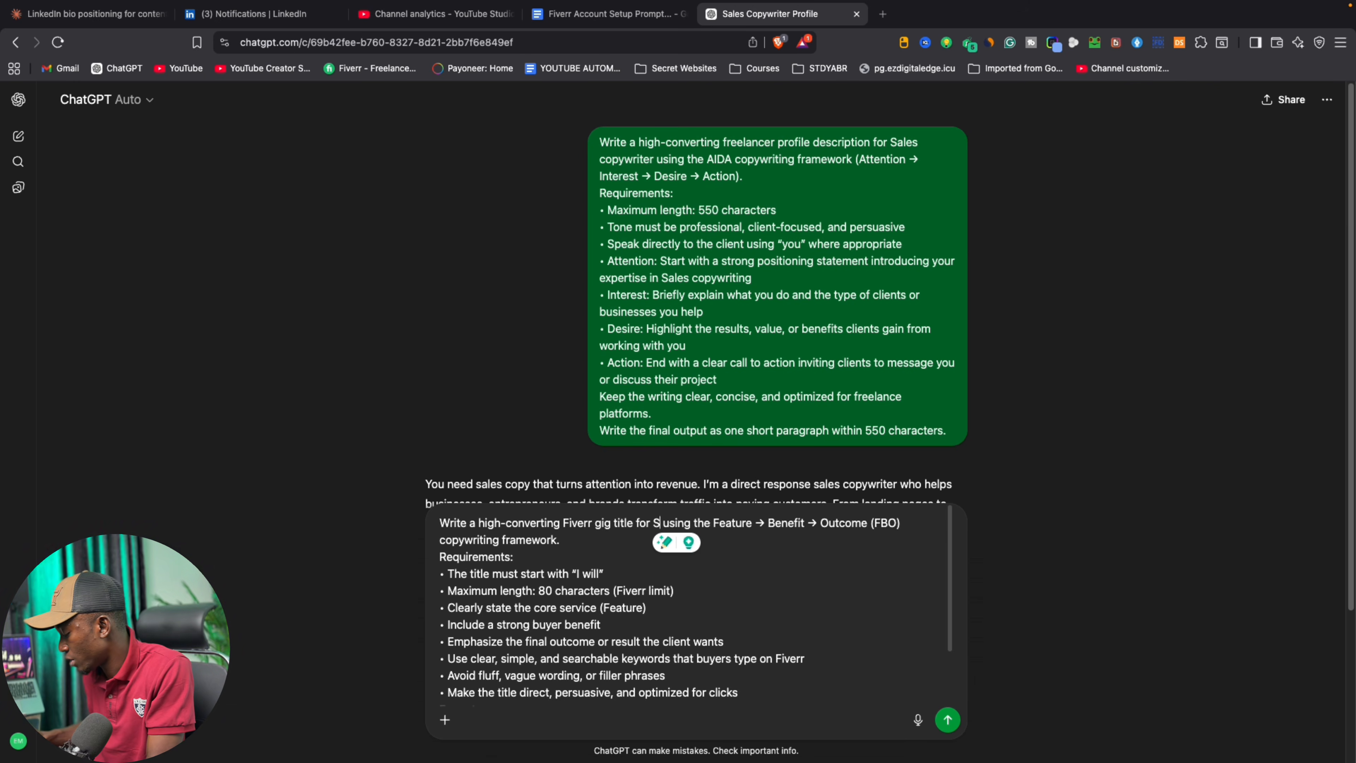
pyautogui.write('ale cop')
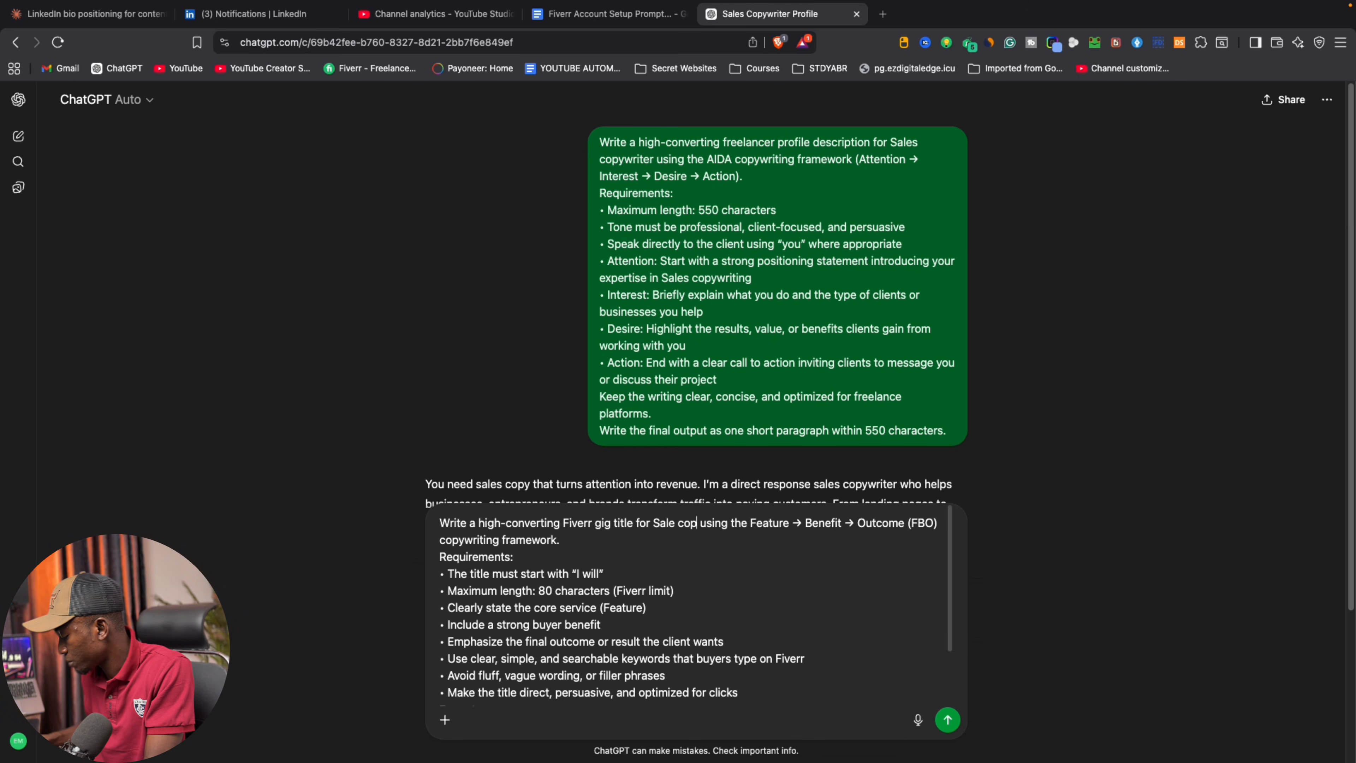
pyautogui.write('ywrti')
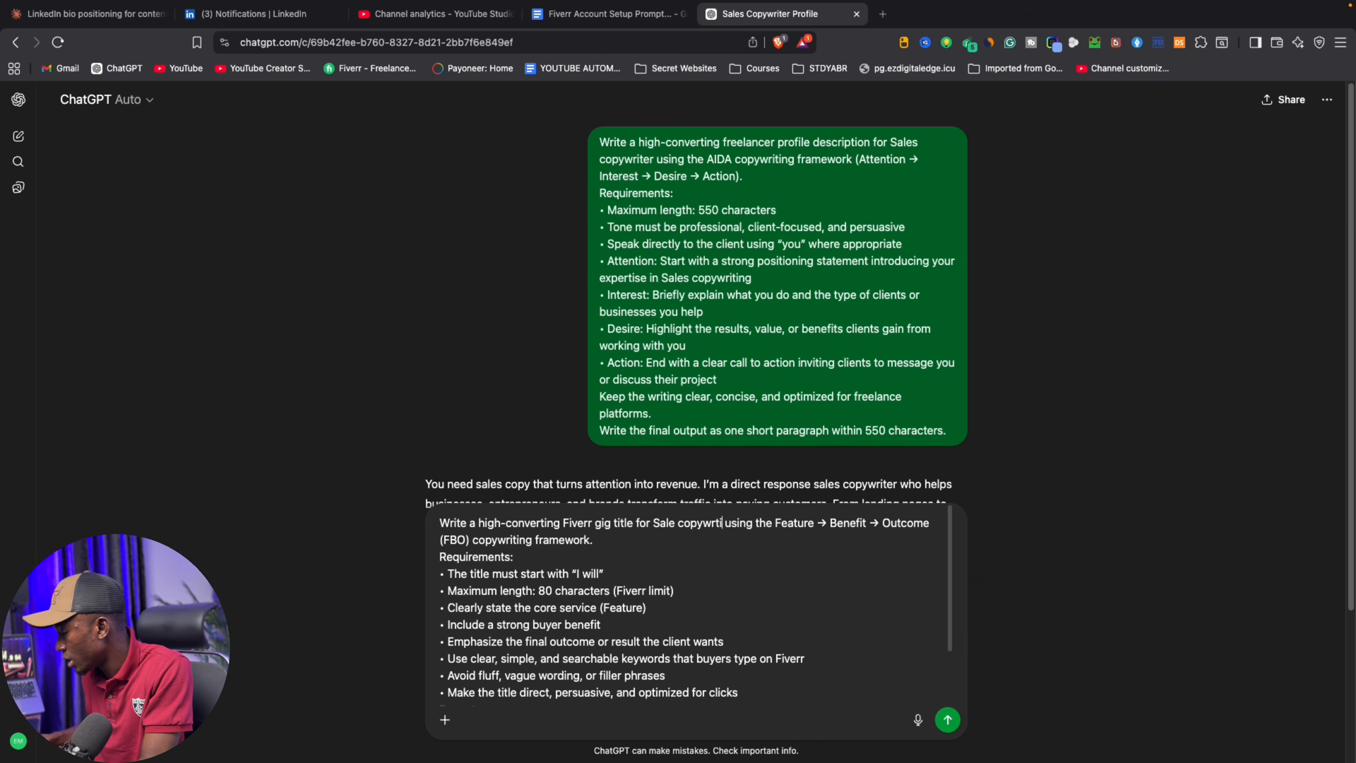
pyautogui.write('ng')
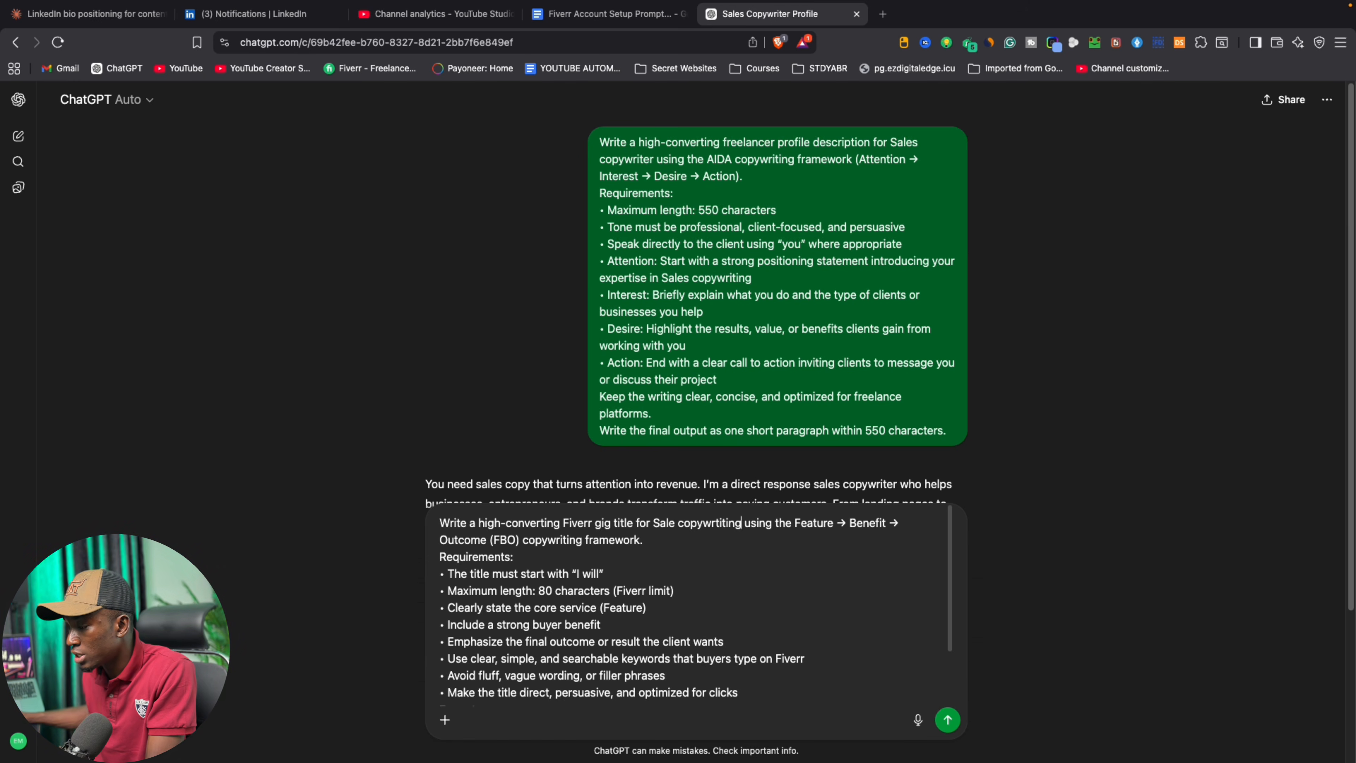
# Remove the YOUR SERVICE part from the prompt's format line, leaving "I will + benefit/result for the client.", and send the gig title prompt
pyautogui.scroll(-3, 651, 625)
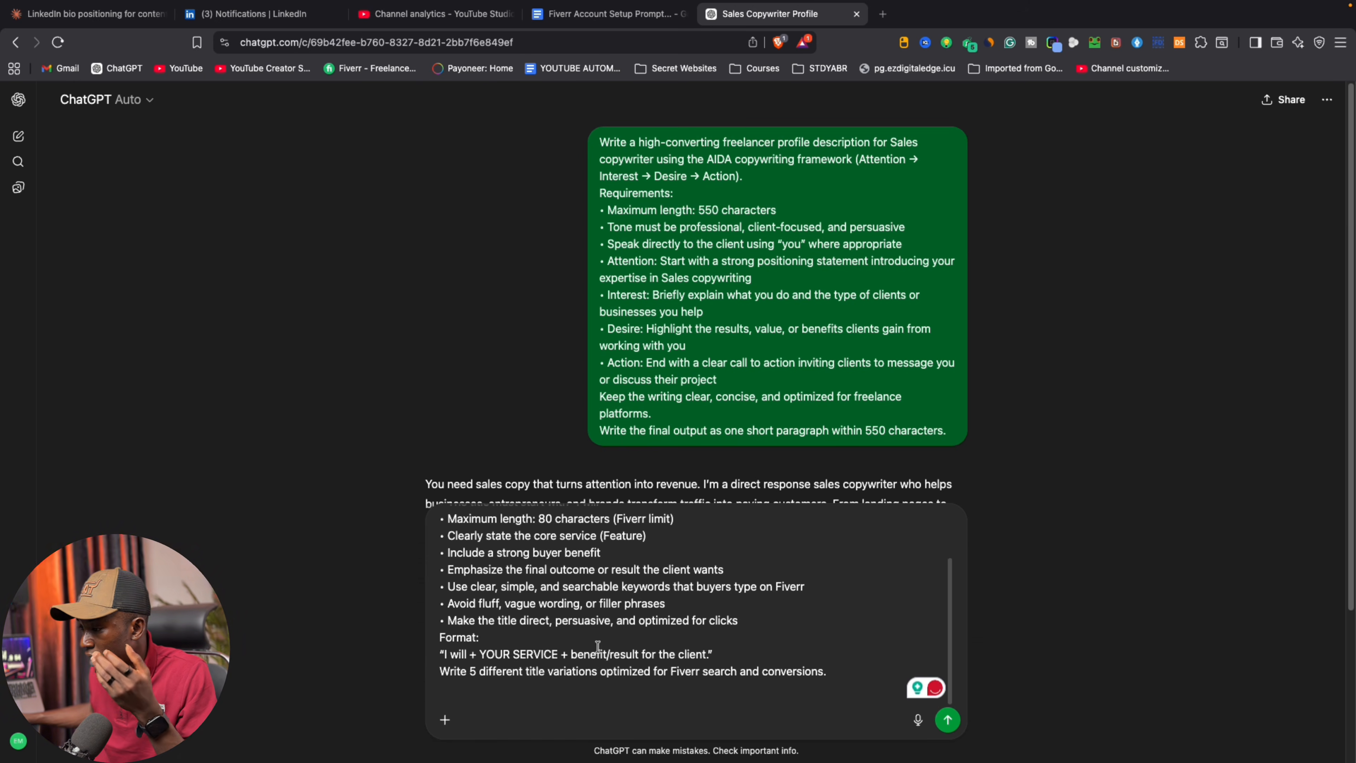
pyautogui.moveTo(481, 653)
pyautogui.mouseDown()
pyautogui.moveTo(550, 655)
pyautogui.moveTo(471, 655)
pyautogui.mouseUp()
pyautogui.click(504, 655)
pyautogui.press('BackSpace')
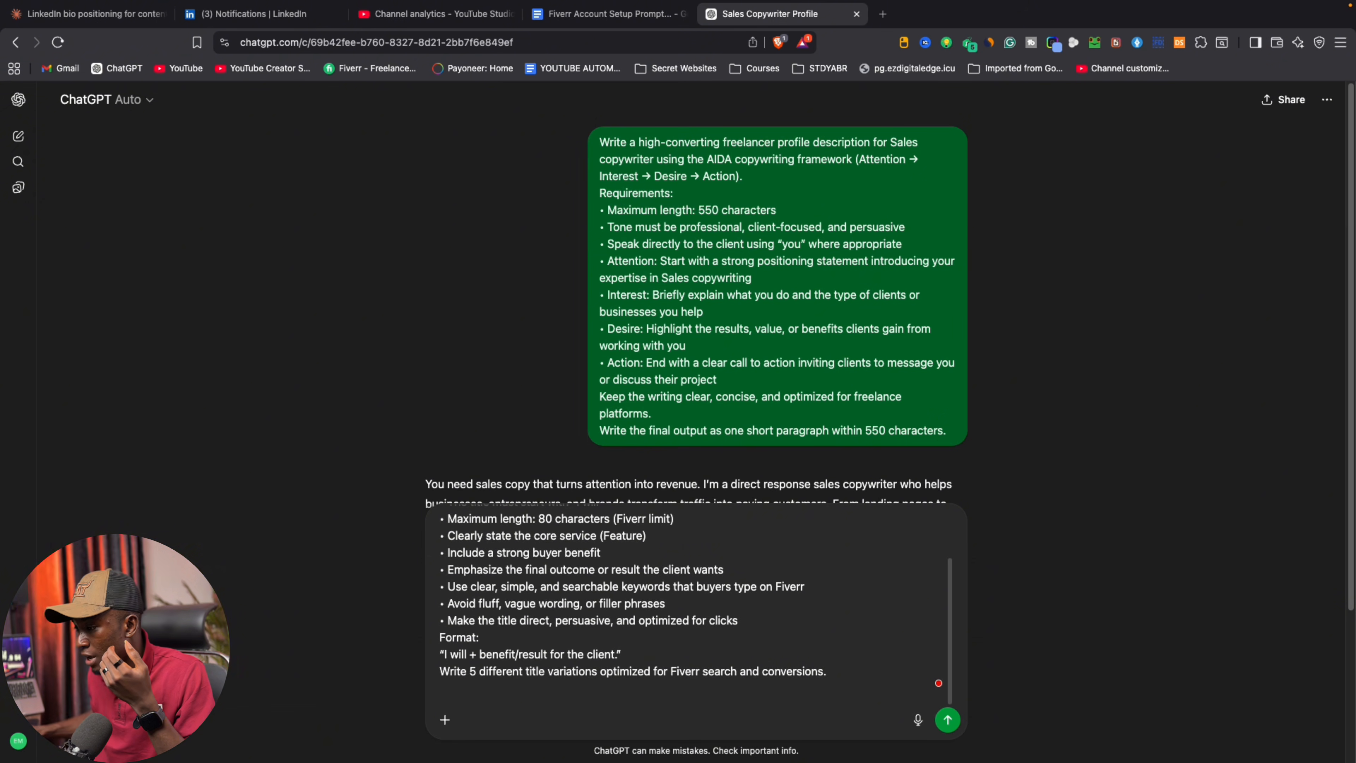
pyautogui.press('Return')
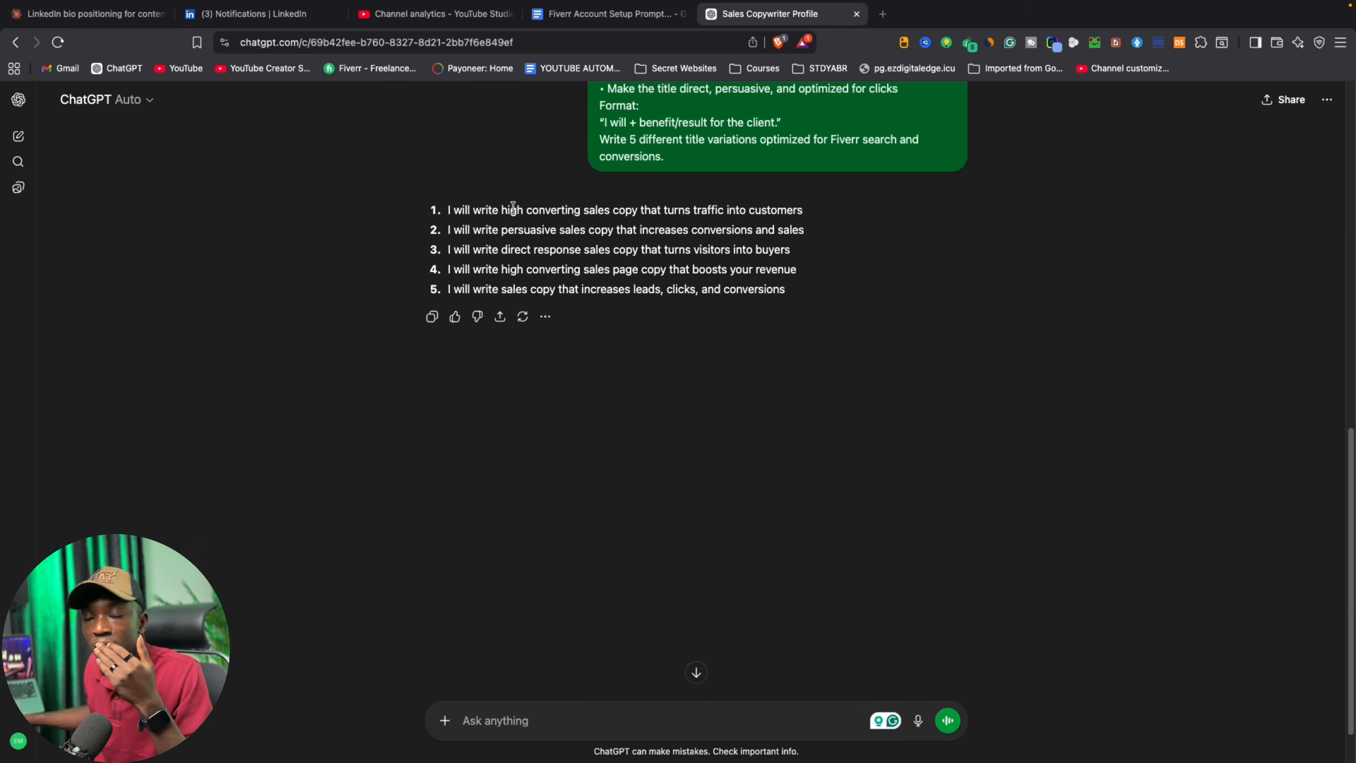
pyautogui.moveTo(517, 209); pyautogui.dragTo(532, 210)
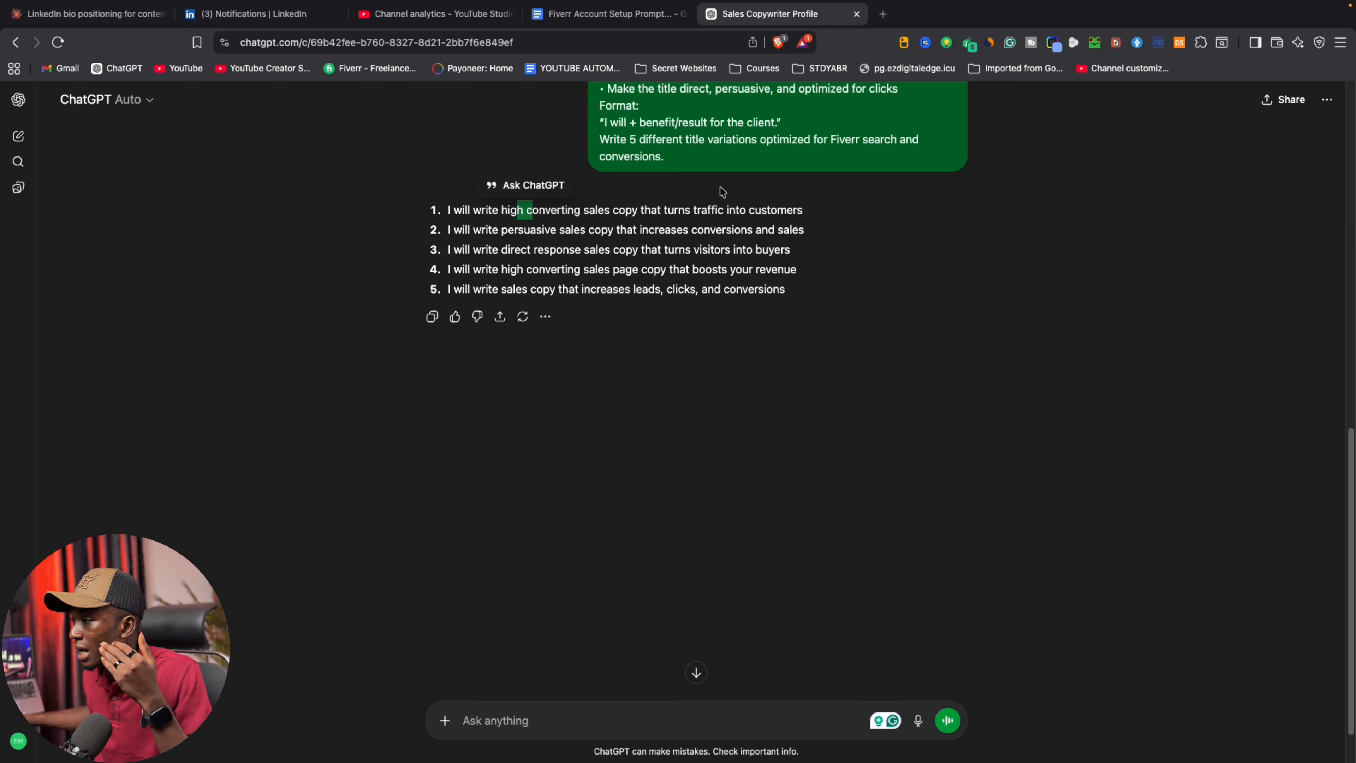
pyautogui.click(705, 205)
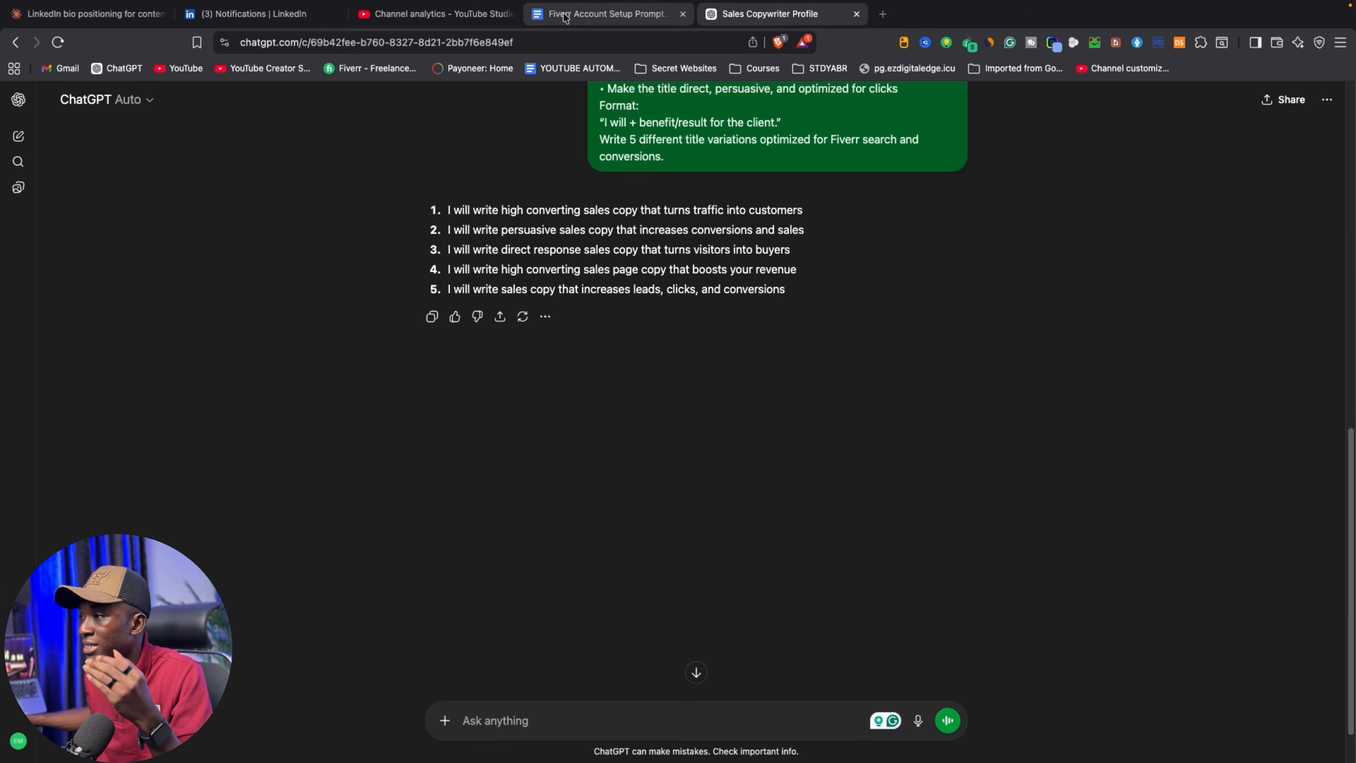
# Copy the Gig Description prompt from the Fiverr Account Setup document and paste it into the ChatGPT conversation's message box
pyautogui.click(565, 18)
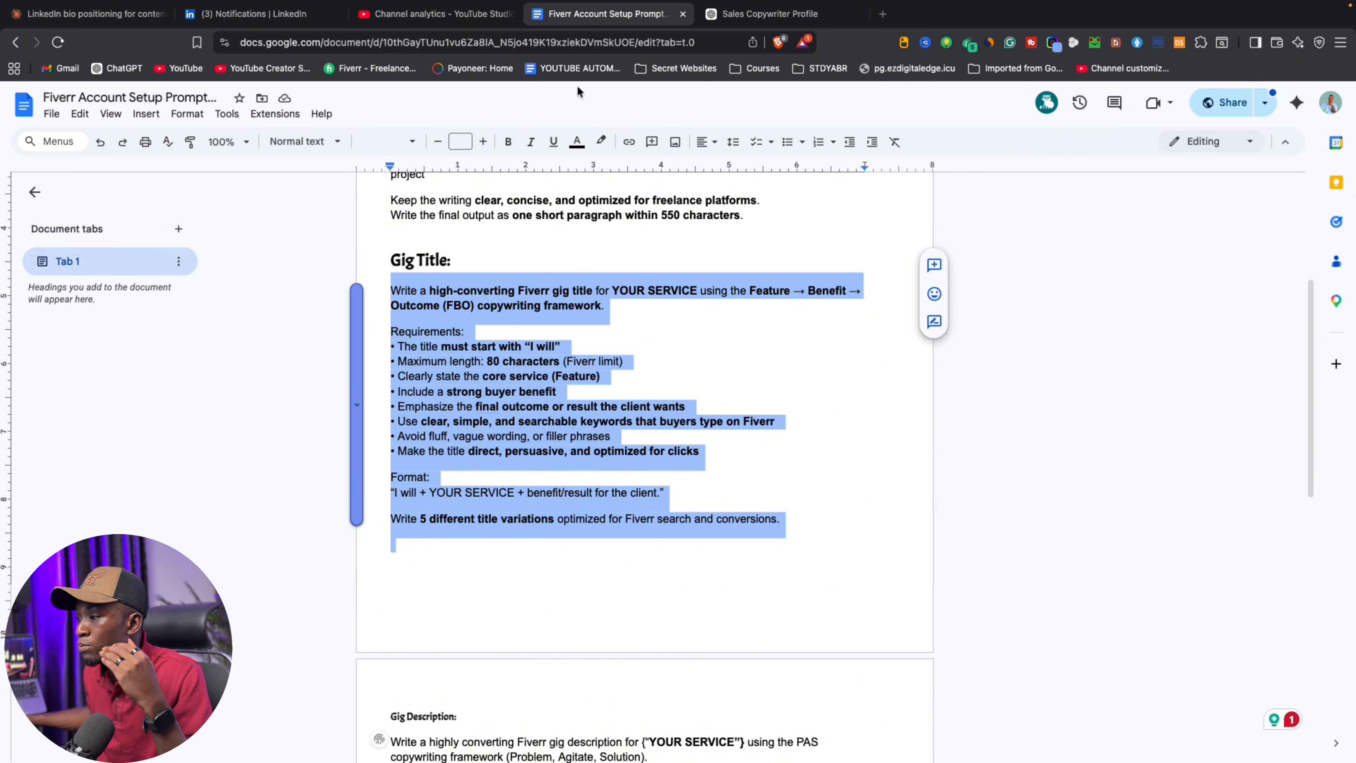
pyautogui.click(503, 418)
pyautogui.scroll(-10, 499, 415)
pyautogui.scroll(4, 500, 414)
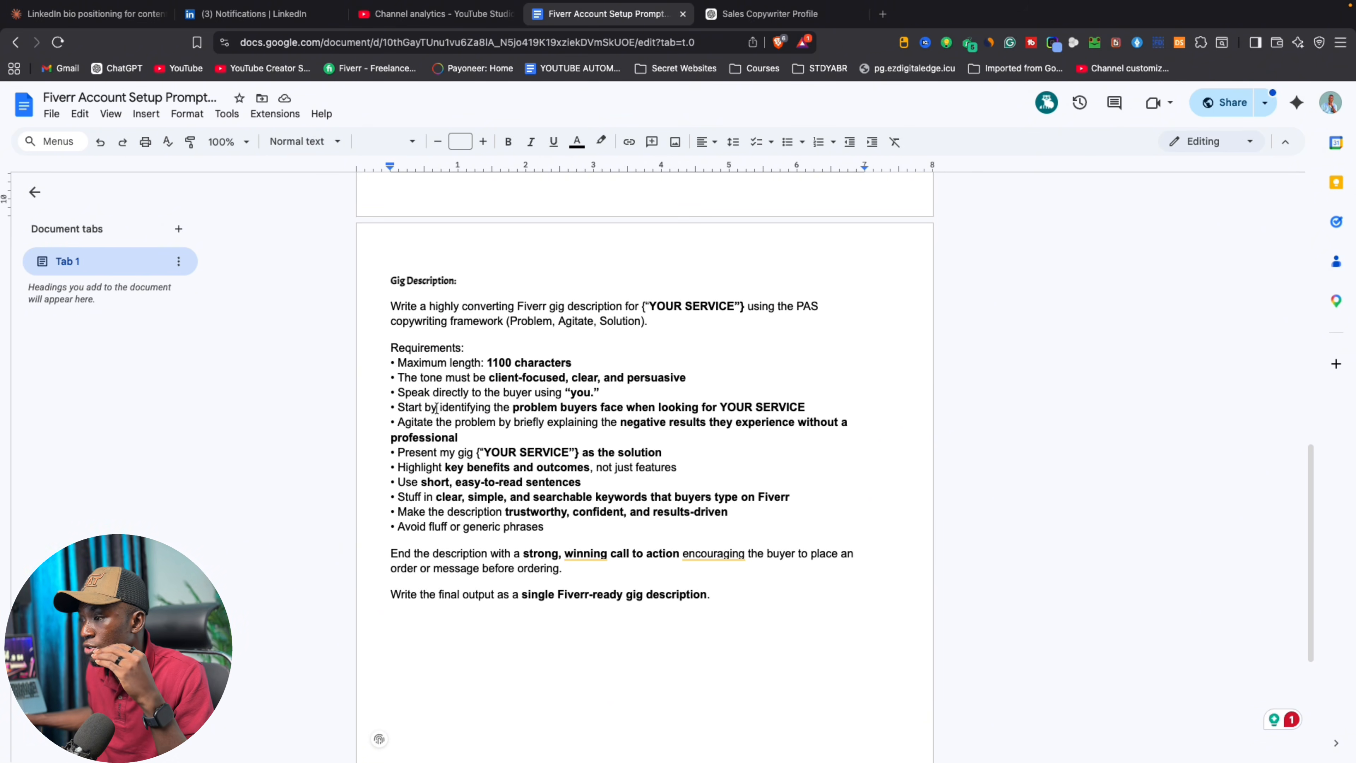
pyautogui.moveTo(393, 308); pyautogui.dragTo(806, 594)
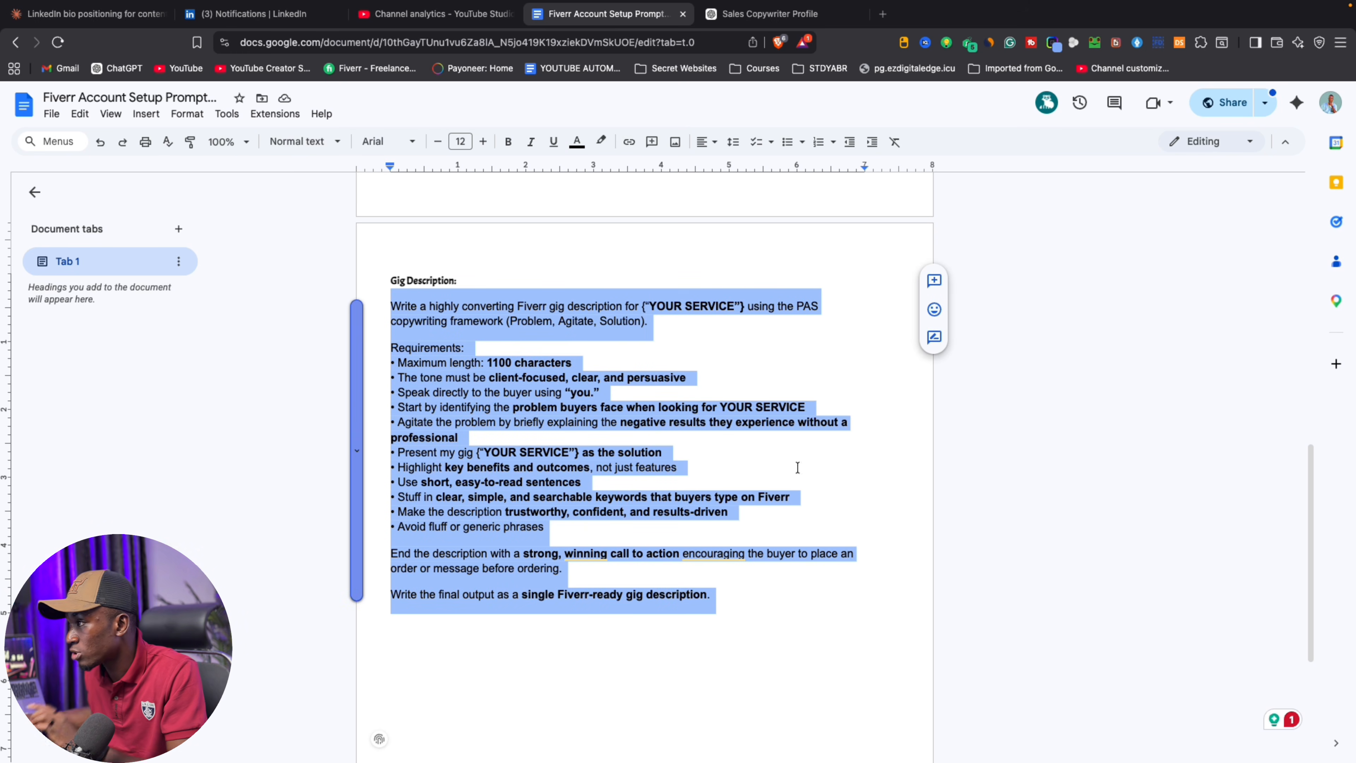
pyautogui.click(774, 13)
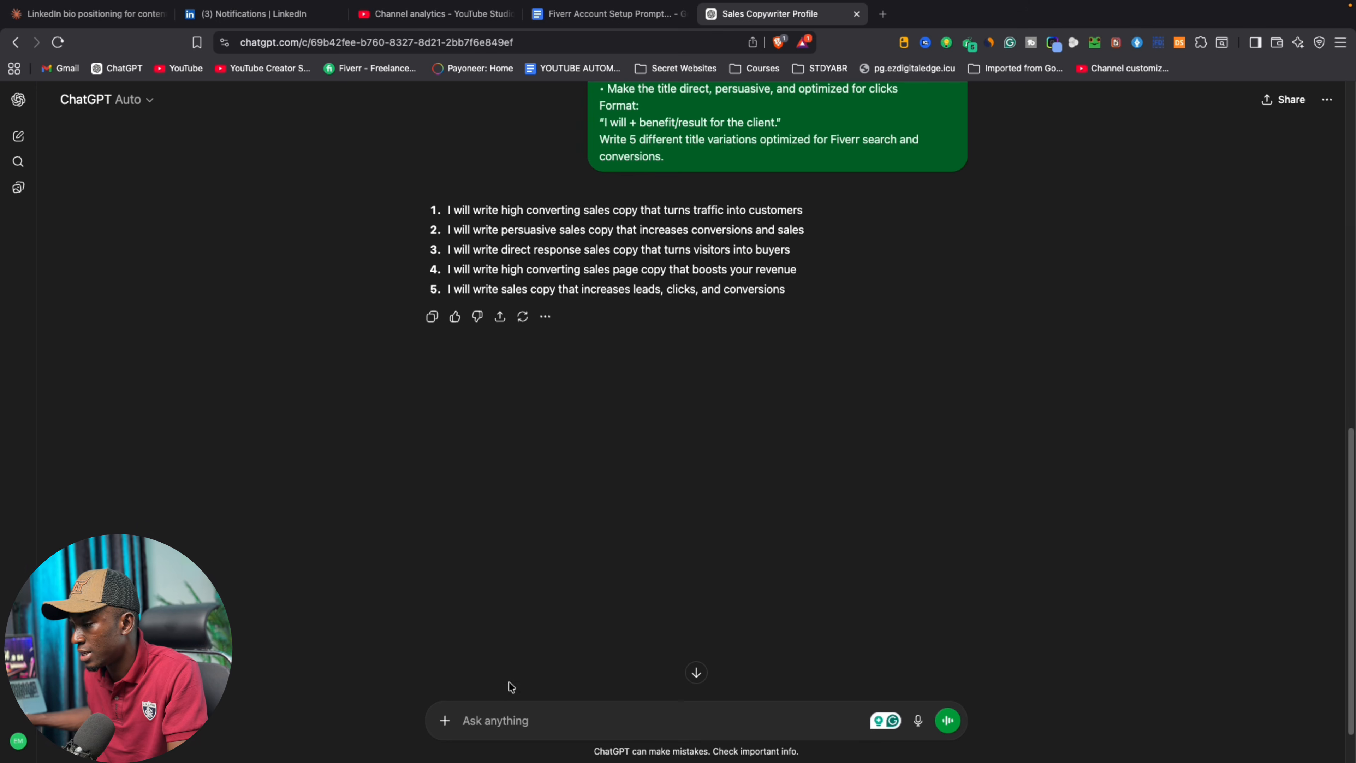
pyautogui.click(506, 711)
pyautogui.press('super+v')
pyautogui.scroll(5, 533, 613)
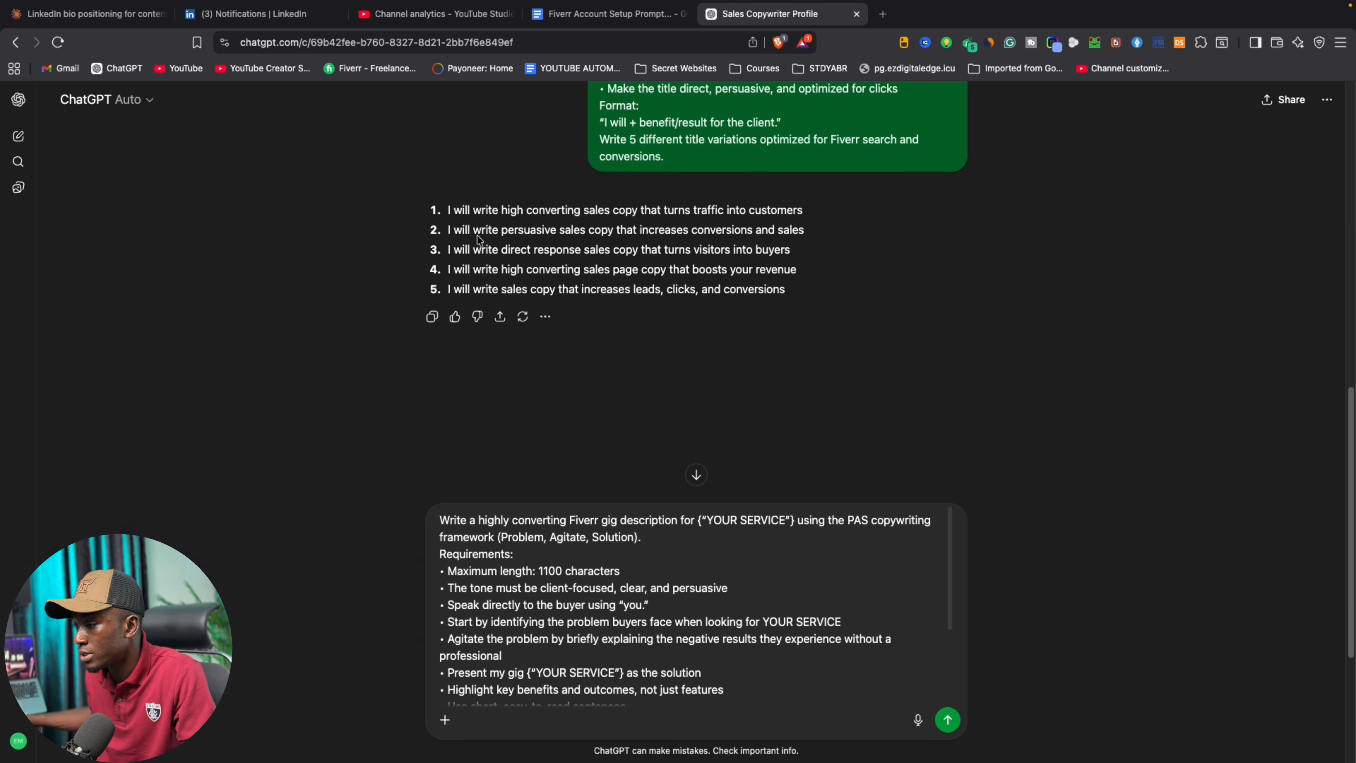
# Copy the generated title "I will write persuasive sales copy that increases conversions and sales" over the YOUR SERVICE placeholder in the prompt's "Present my gig" line
pyautogui.tripleClick(453, 231)
pyautogui.press('super+c')
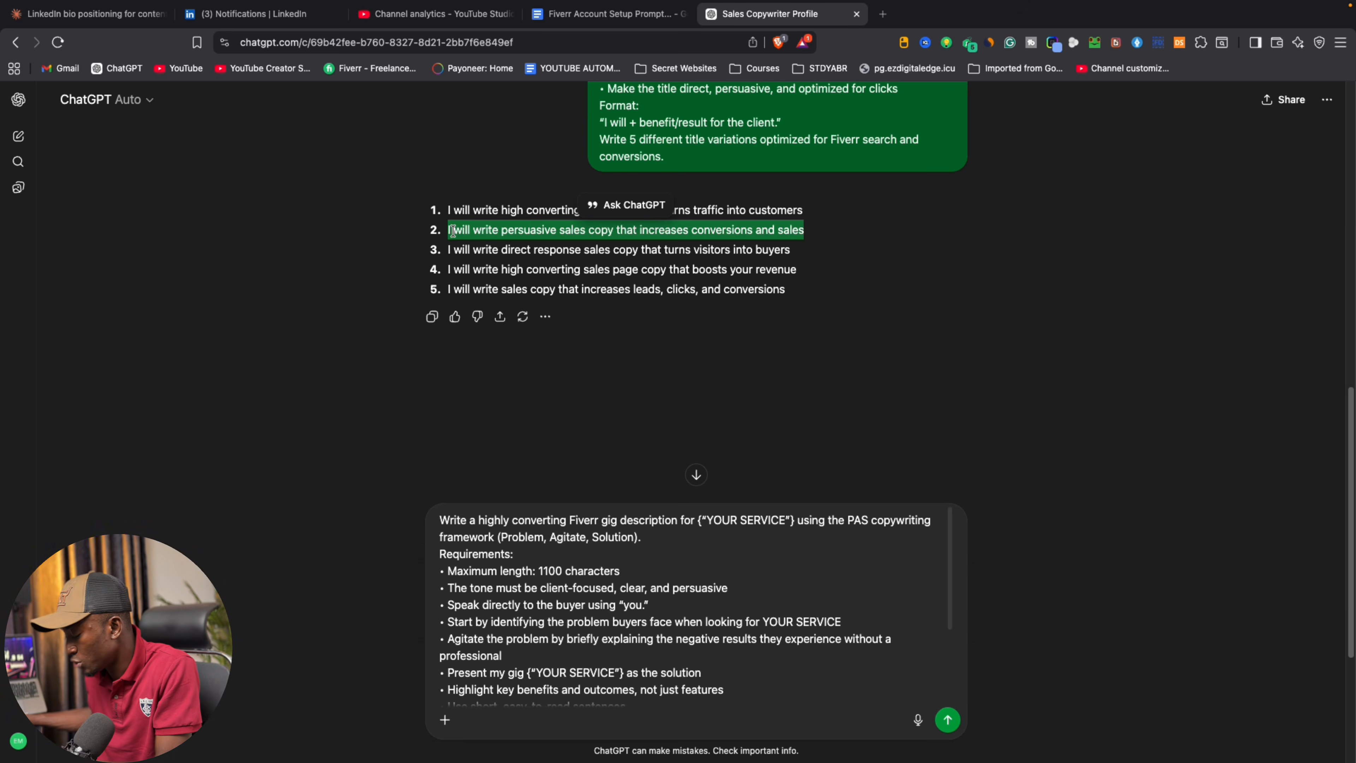
pyautogui.moveTo(527, 673); pyautogui.dragTo(626, 677)
pyautogui.press('super+v')
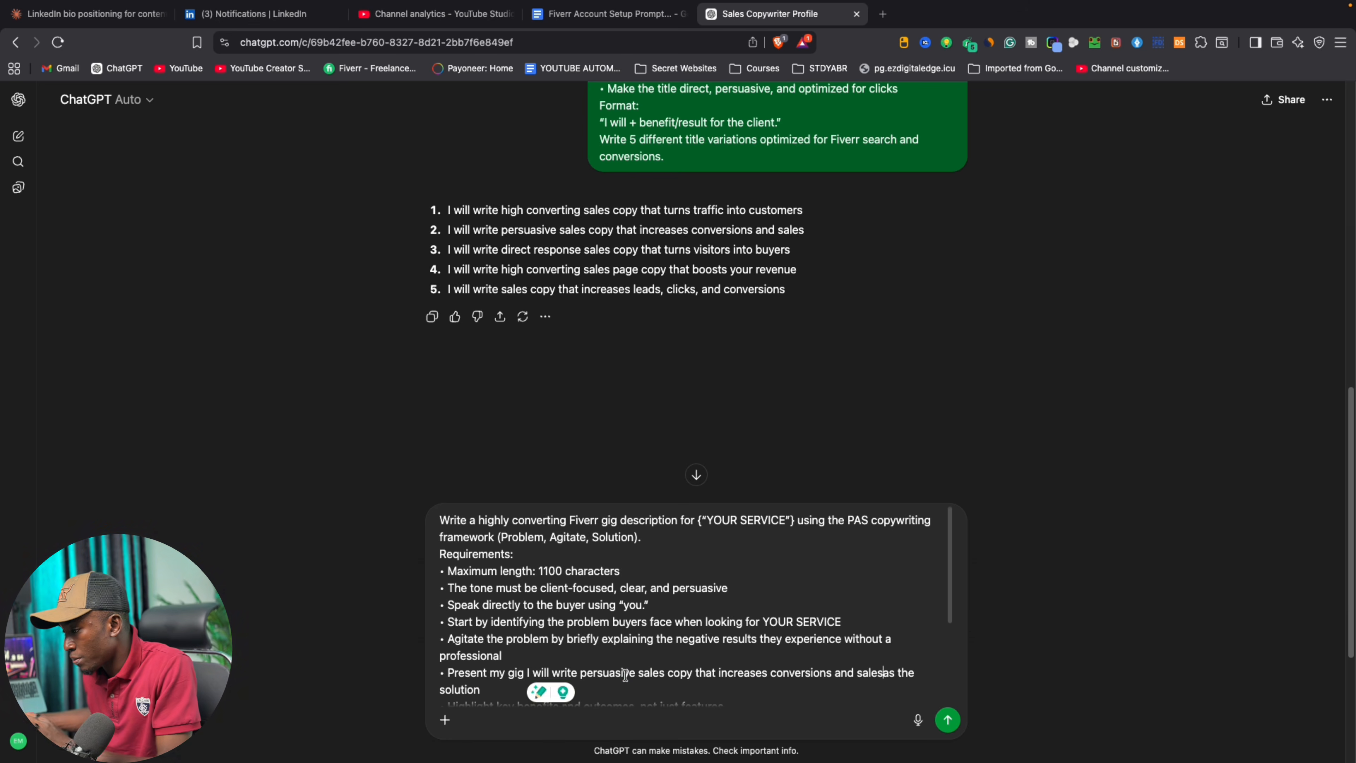
pyautogui.scroll(-1, 495, 542)
pyautogui.scroll(-5, 495, 542)
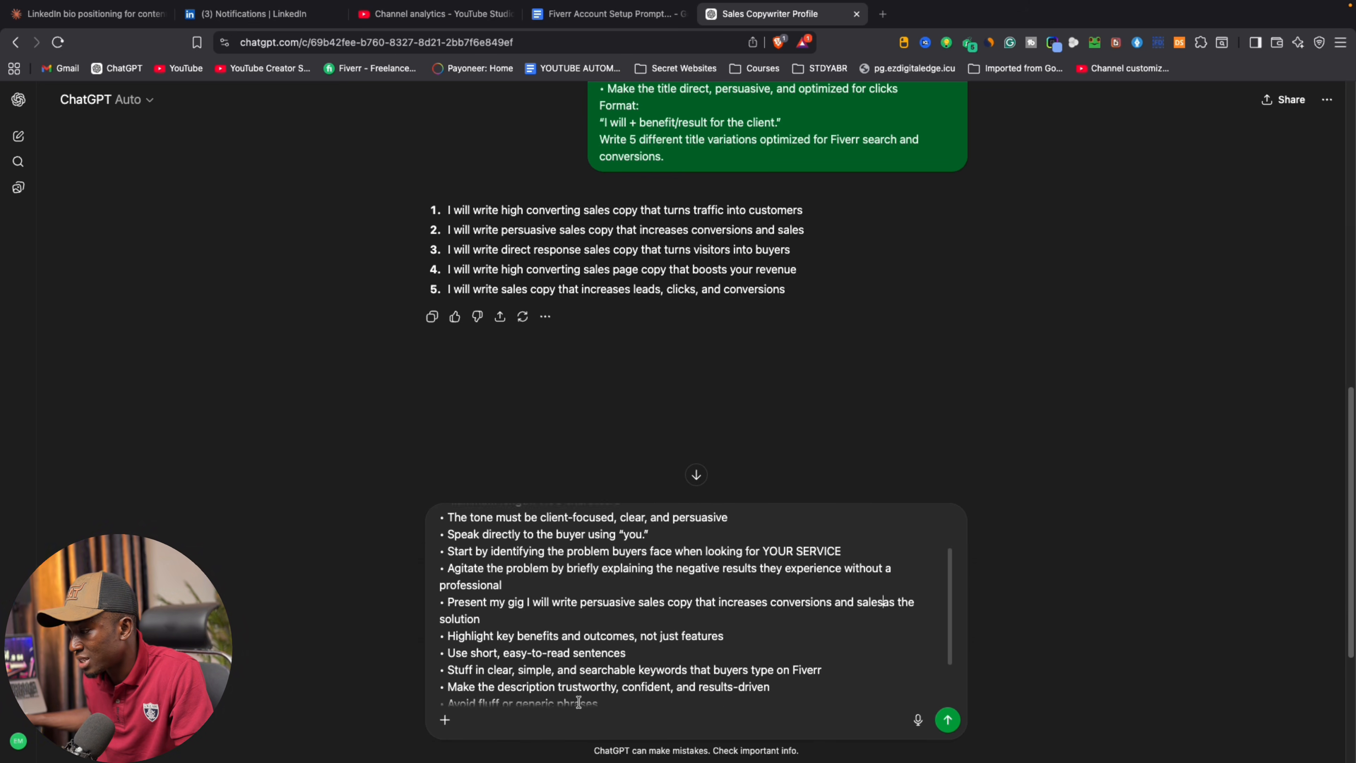
# Replace the YOUR SERVICE placeholder in the prompt's opening sentence with "Sales copywriting" and send the gig description prompt
pyautogui.scroll(5, 603, 640)
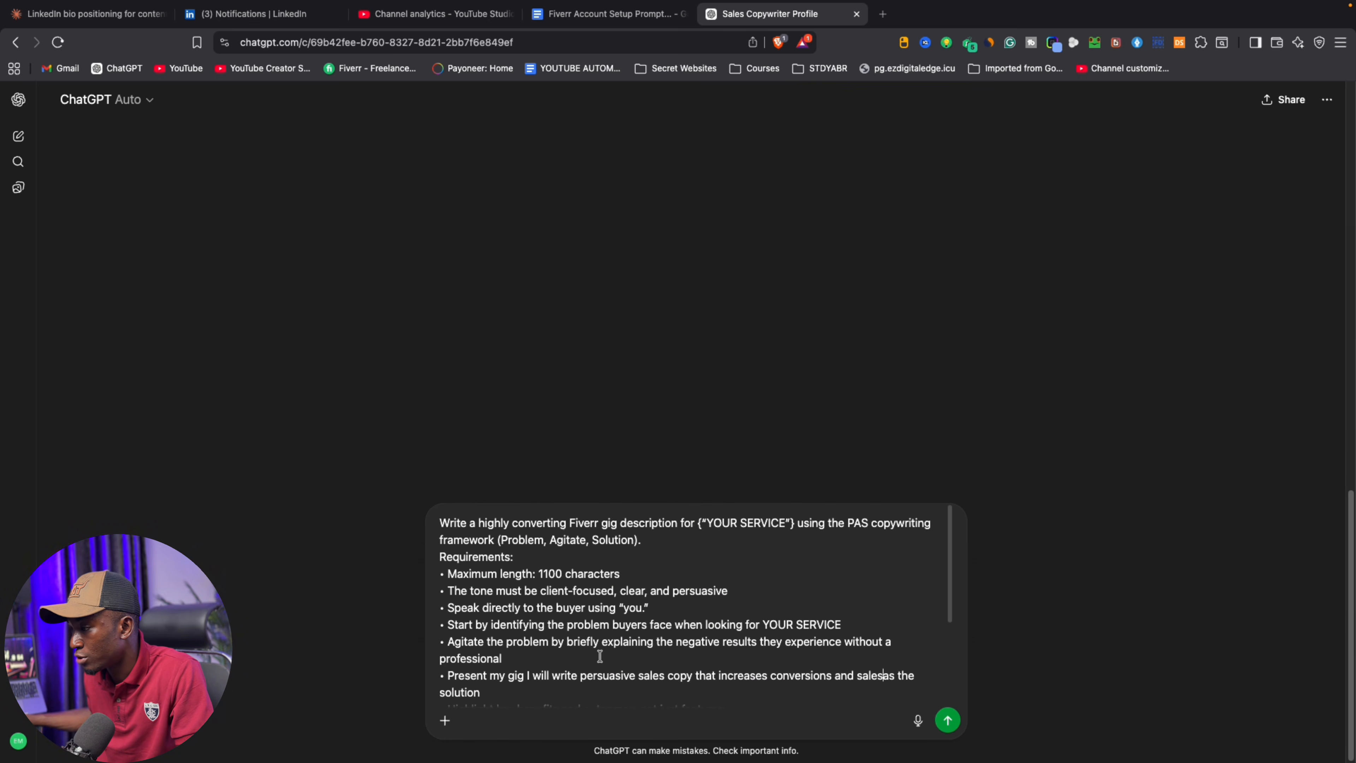
pyautogui.click(698, 523)
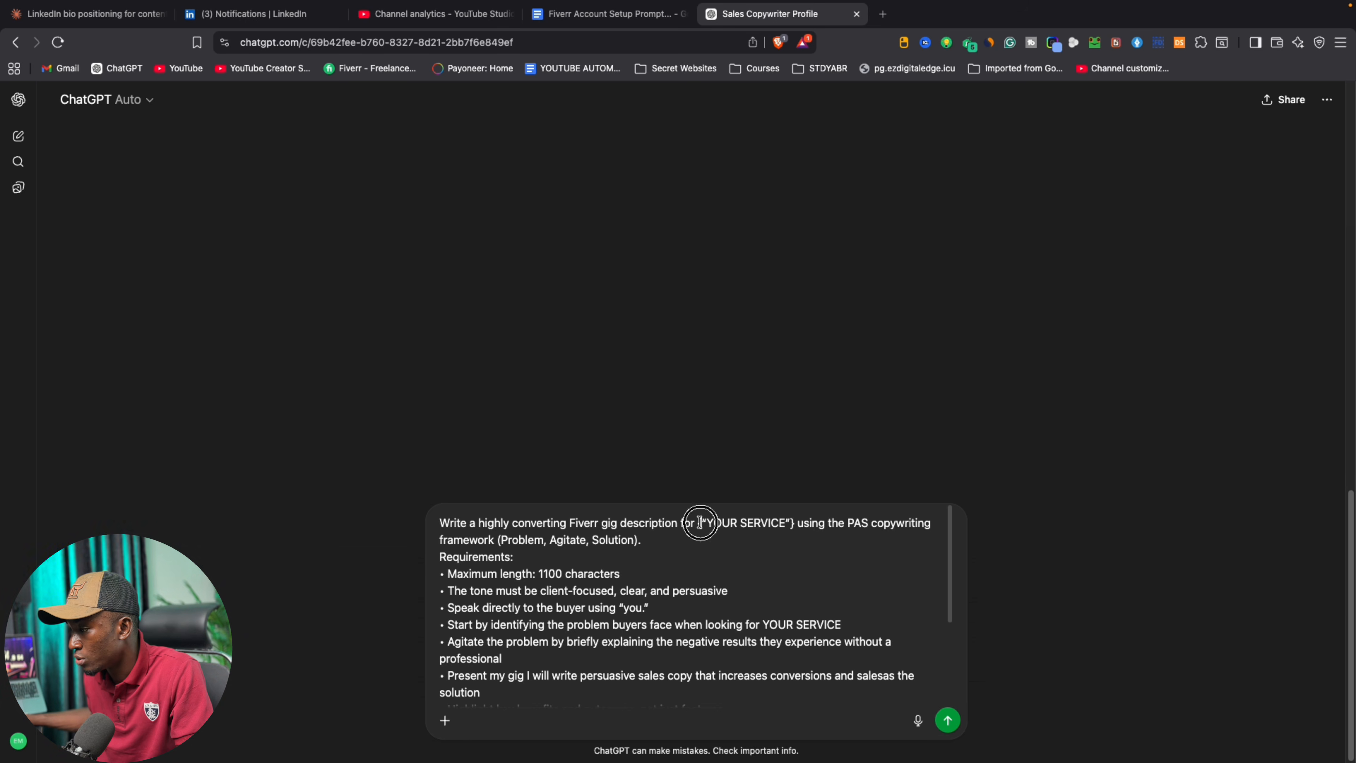
pyautogui.write('{')
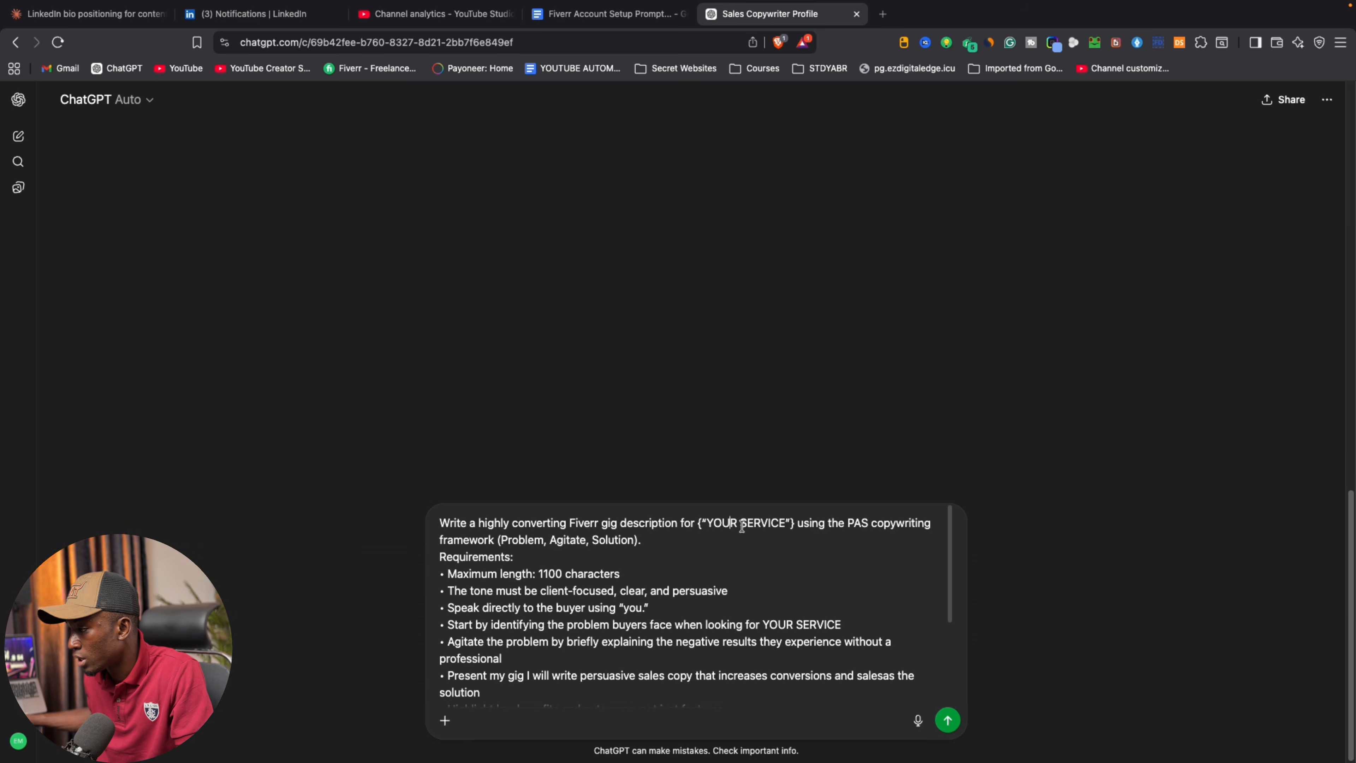
pyautogui.moveTo(799, 525); pyautogui.dragTo(694, 527)
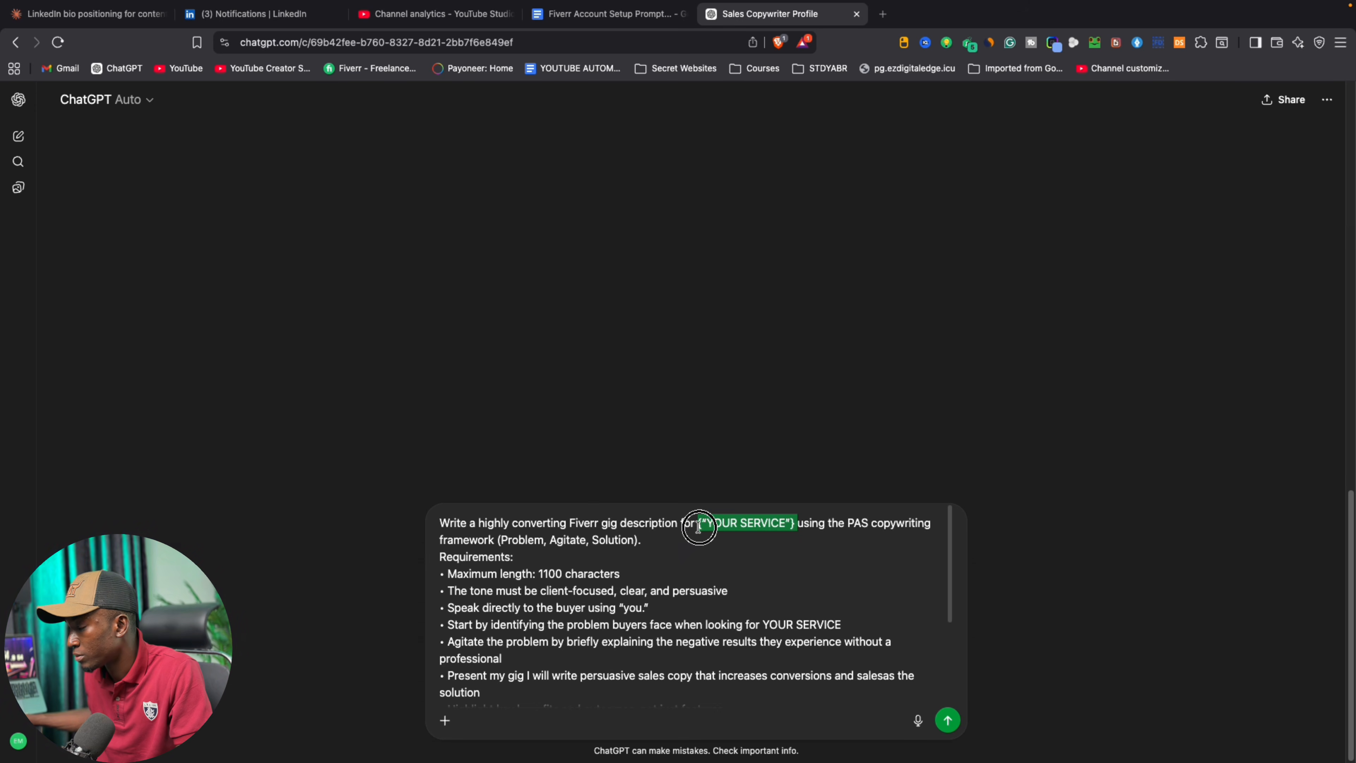
pyautogui.write('Sales copy')
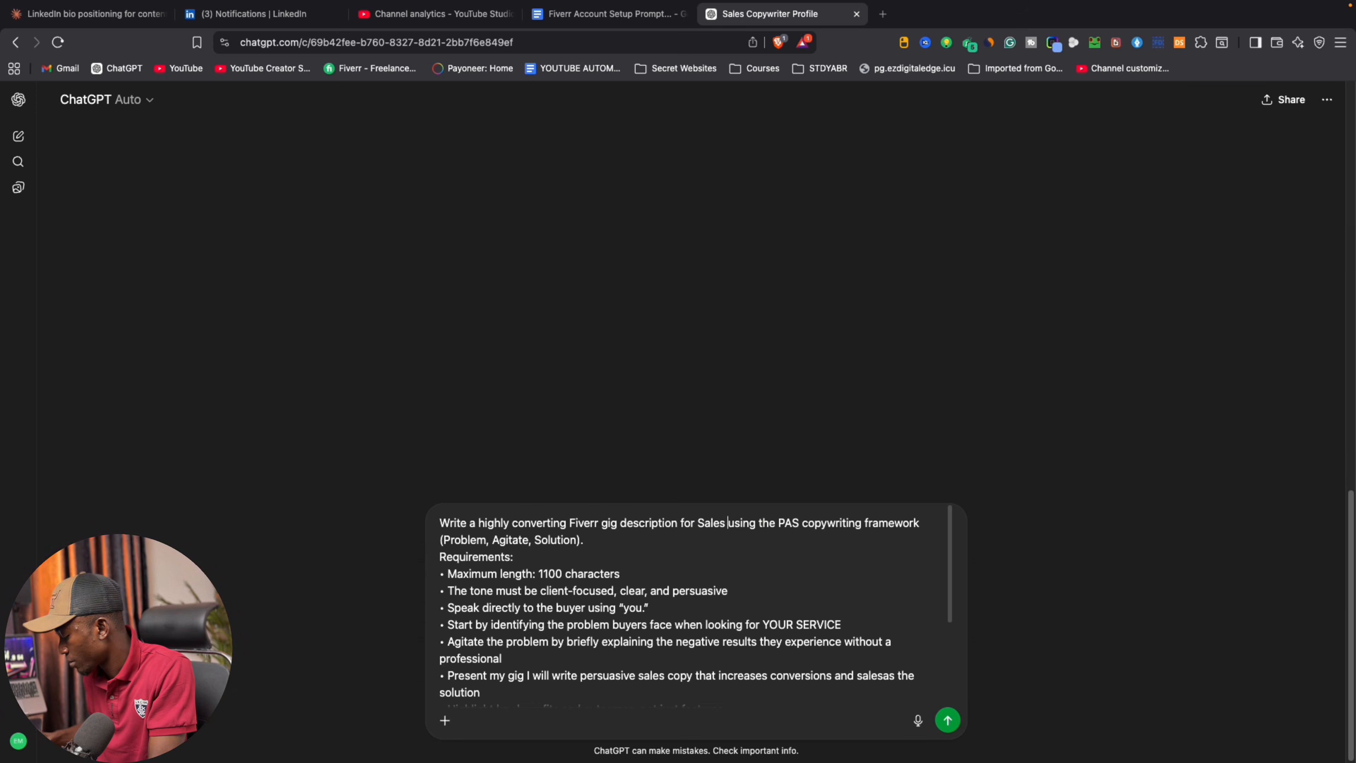
pyautogui.write('writing')
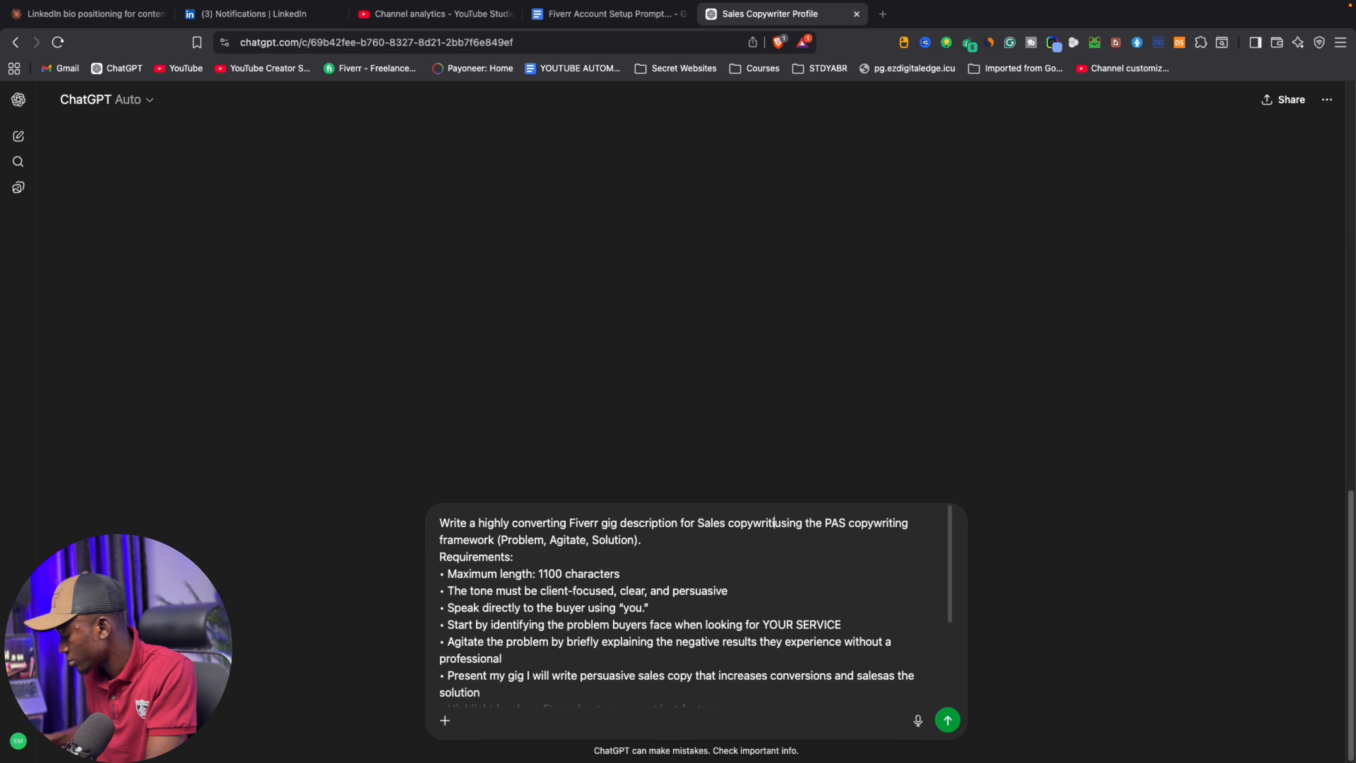
pyautogui.press('Return')
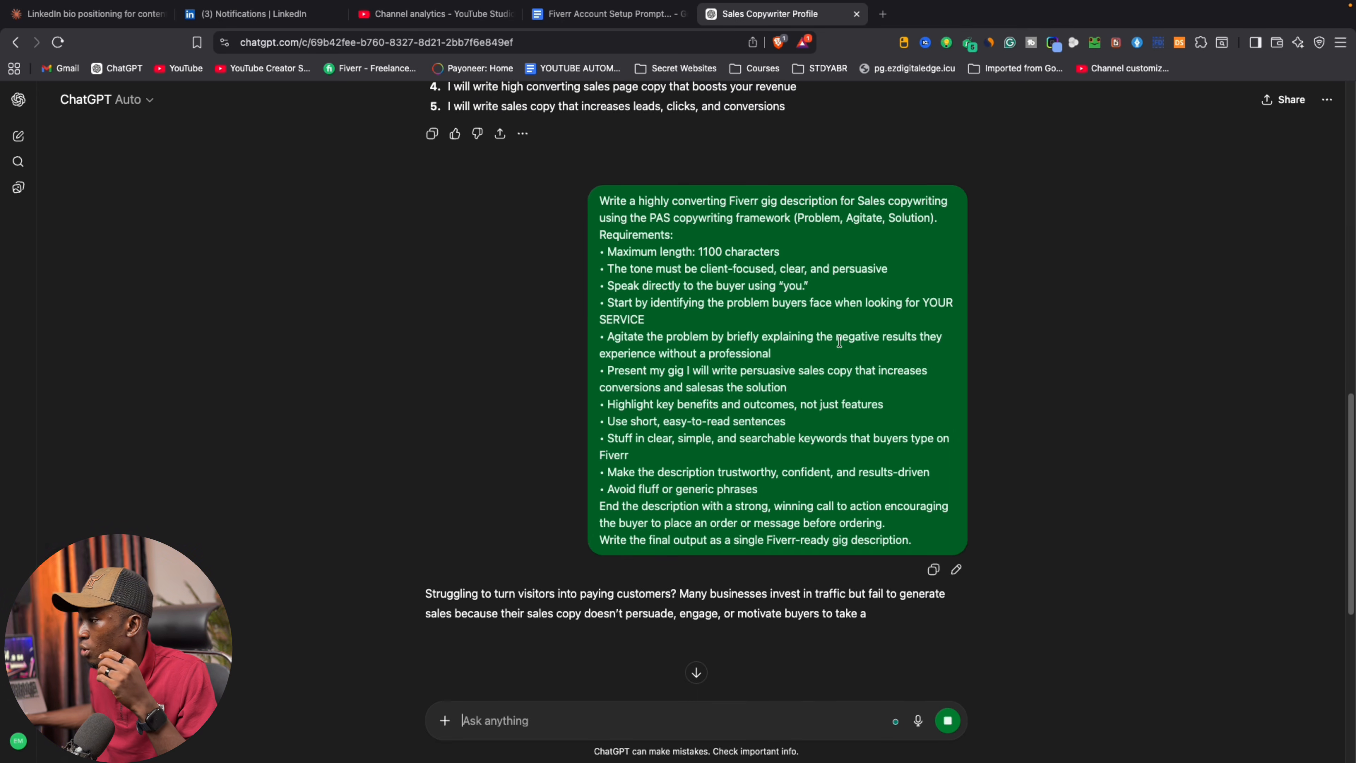
# Send the follow-up "I want this to be more catchy so trigger the ready with a discount for more work at the very first l;ine"
pyautogui.scroll(-8, 662, 539)
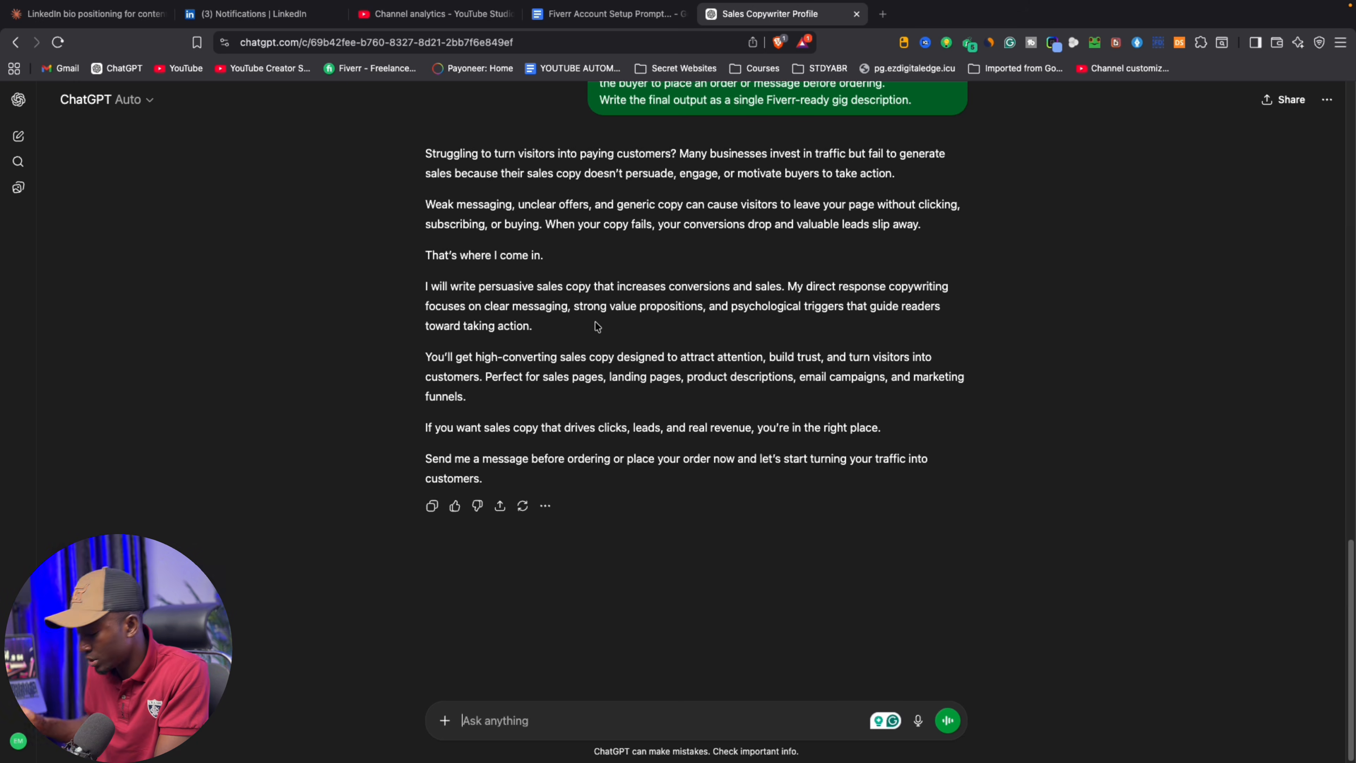
pyautogui.write('I')
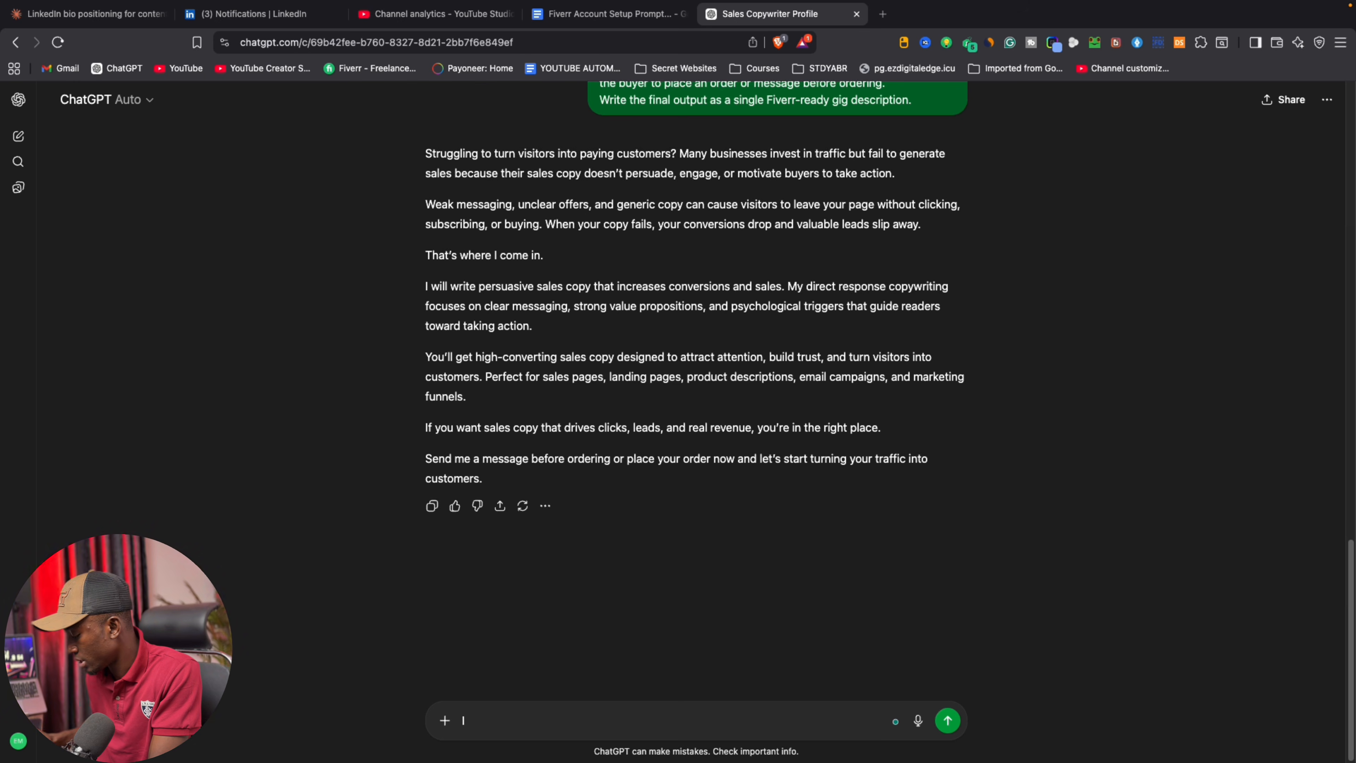
pyautogui.write(' ewawn want this to')
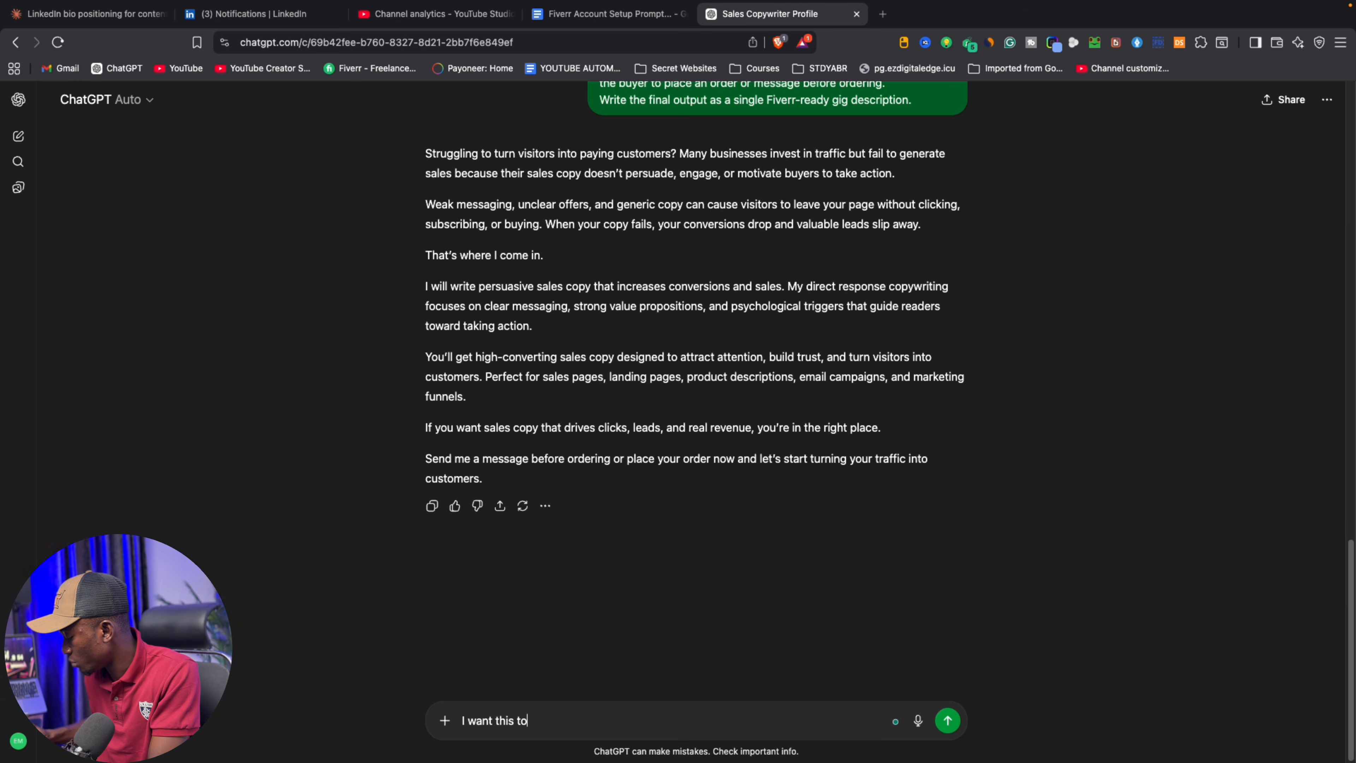
pyautogui.write(' be more c')
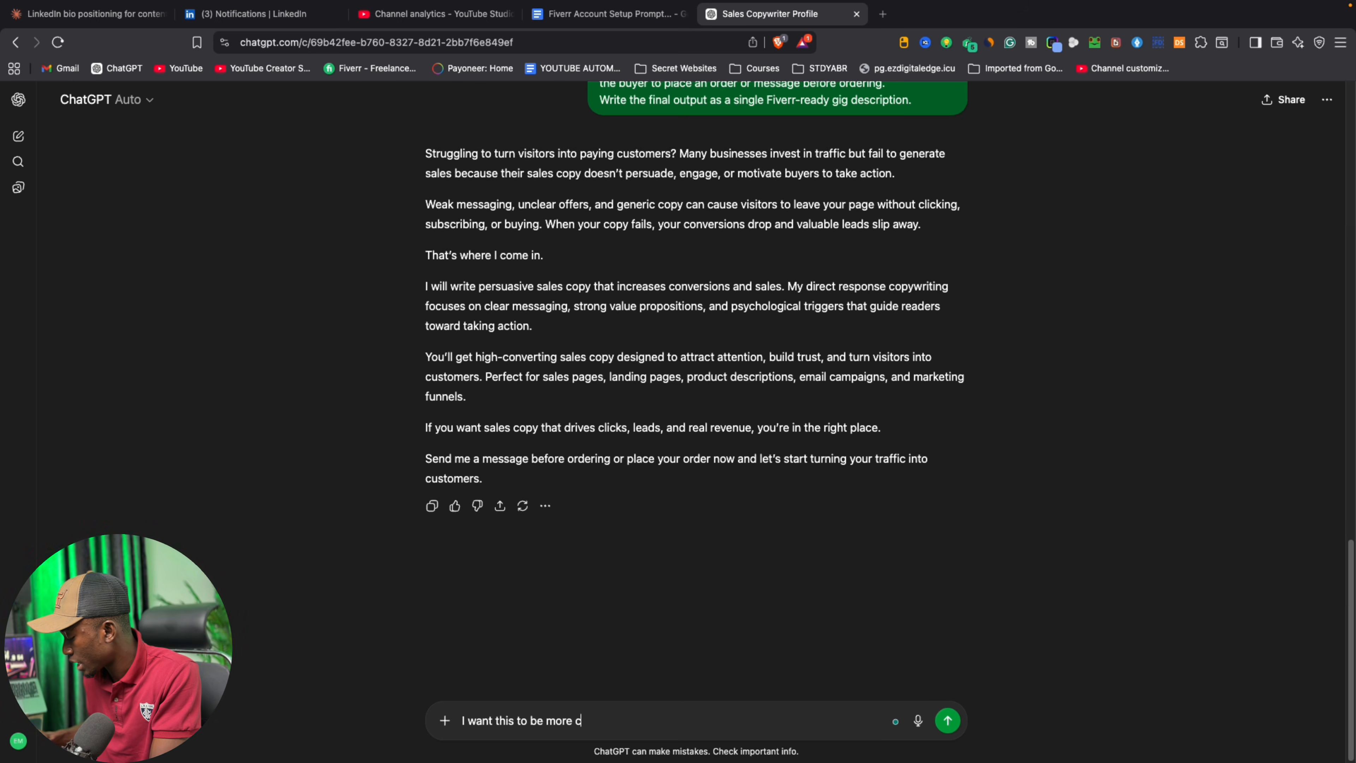
pyautogui.write('atchy so t')
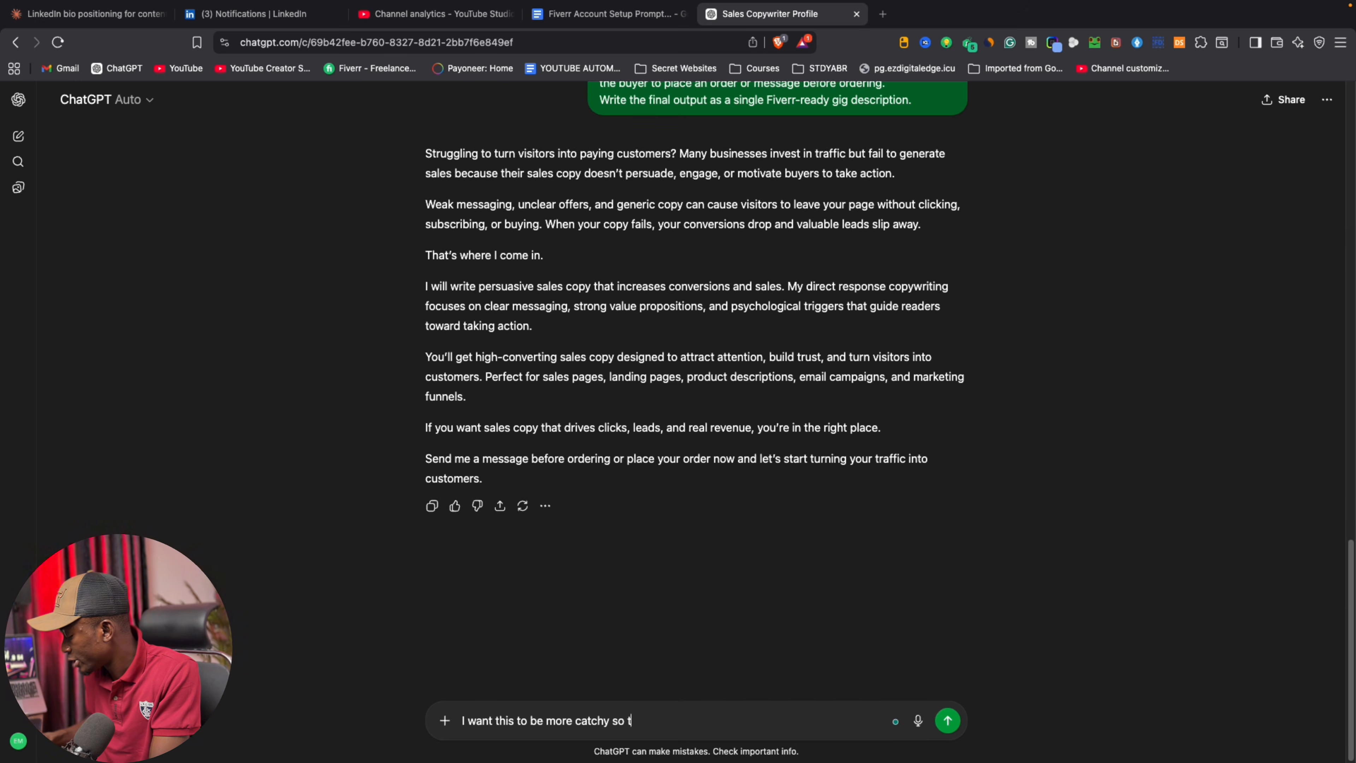
pyautogui.write('rigger the ')
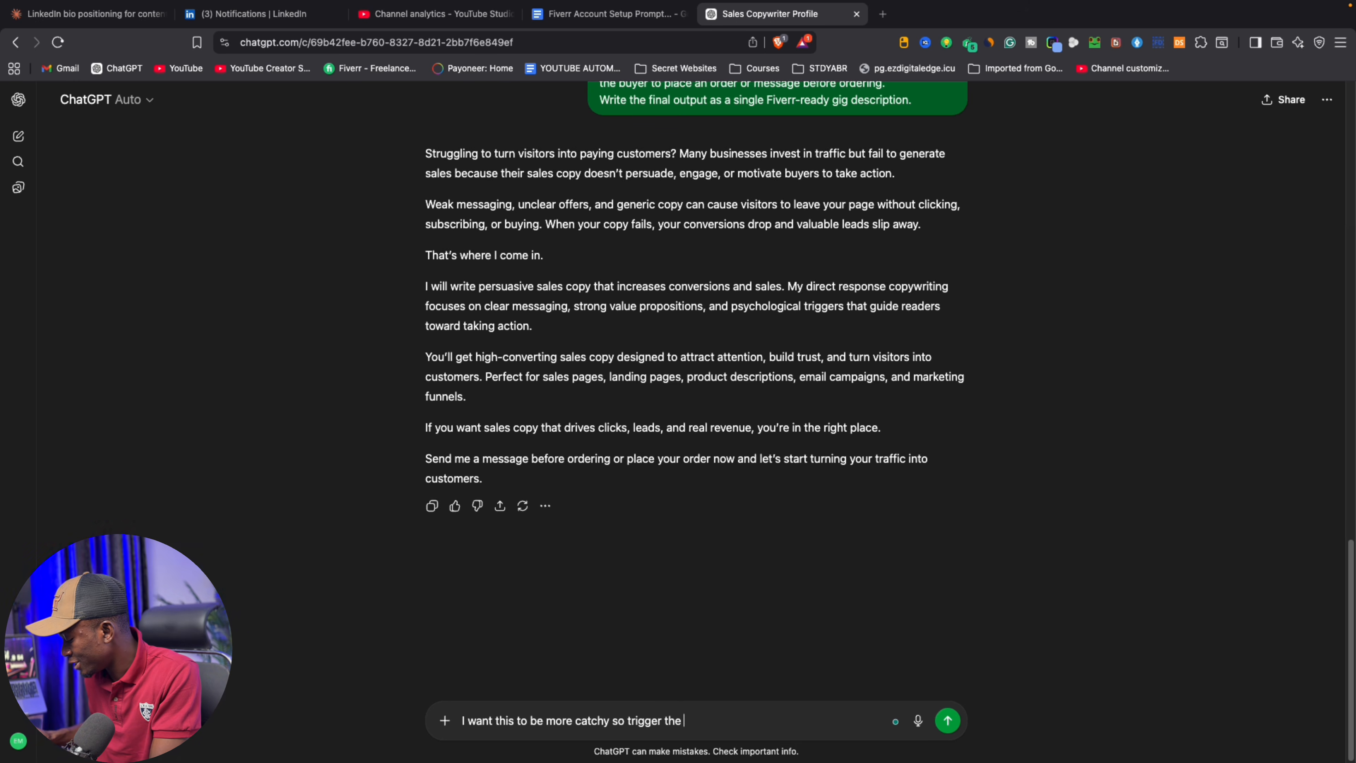
pyautogui.write('ready ')
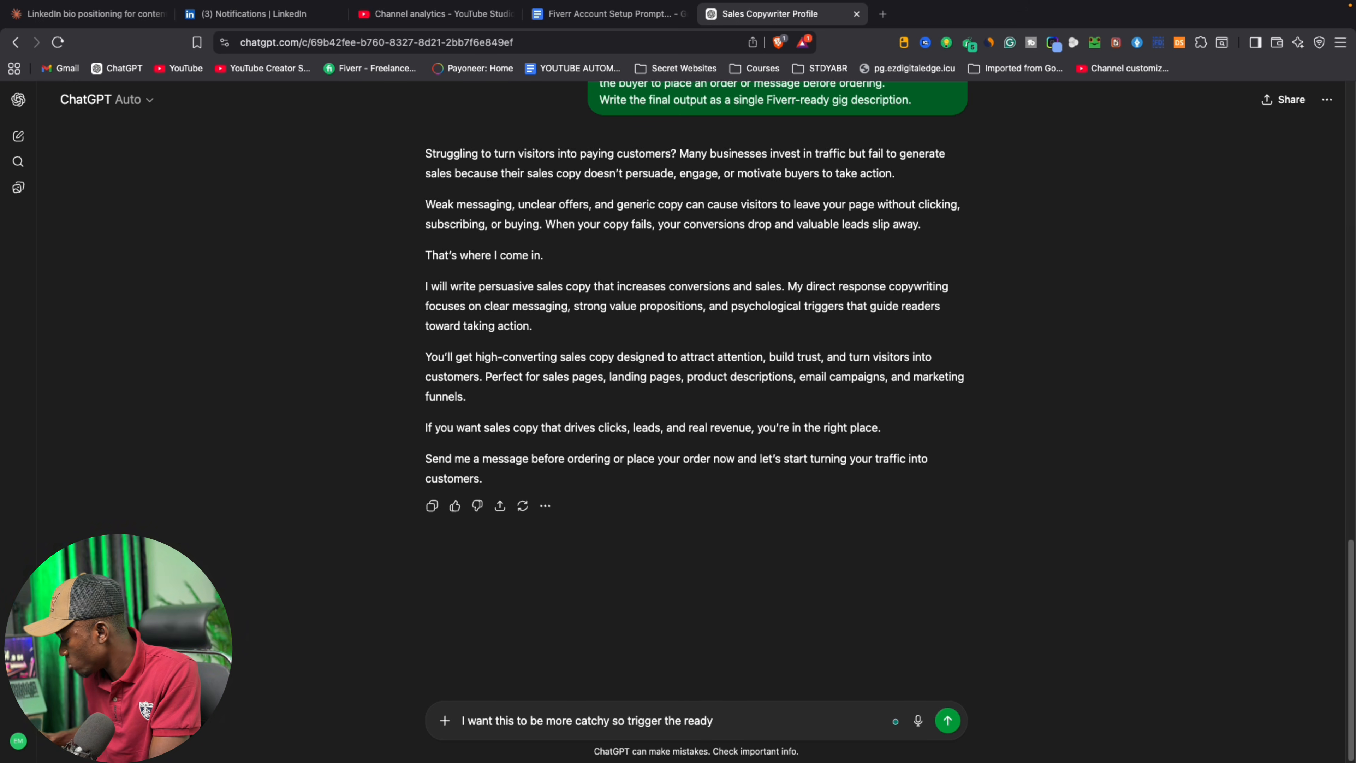
pyautogui.write('with a di')
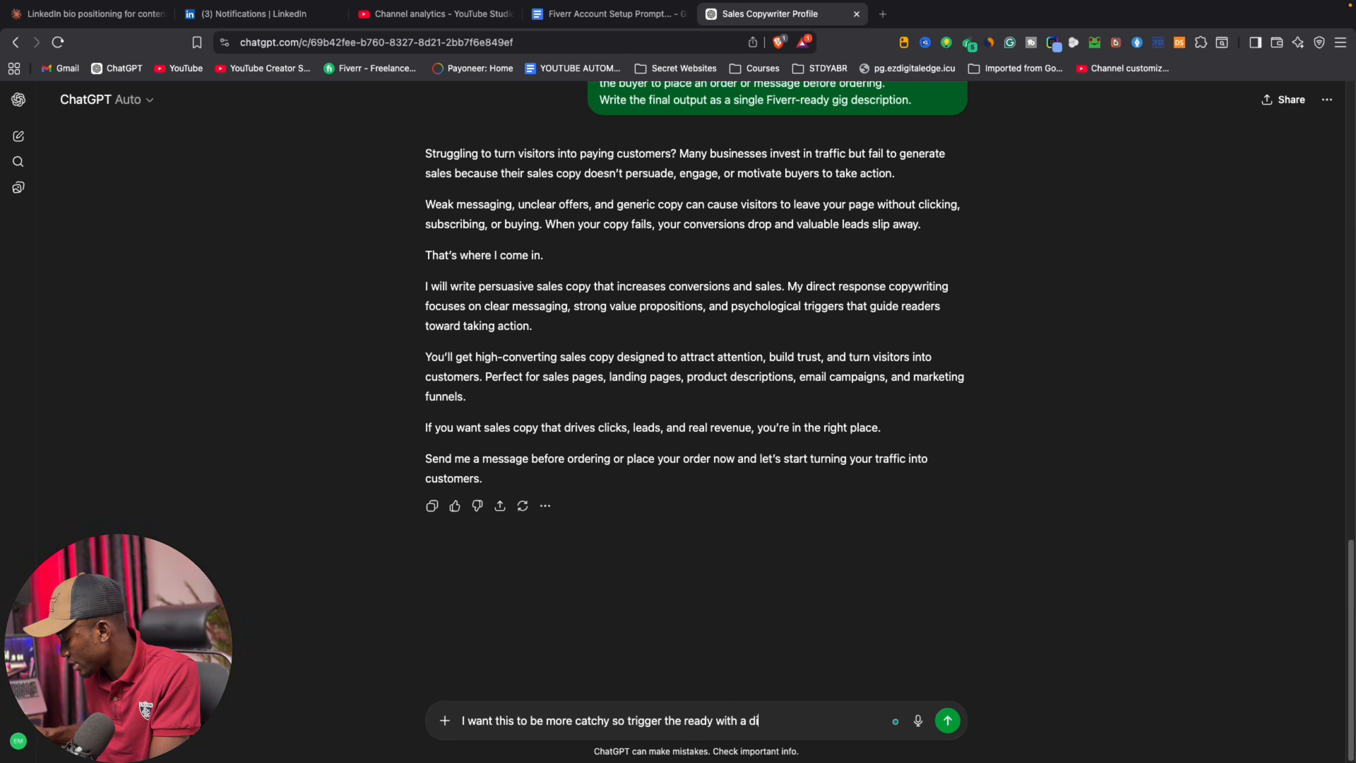
pyautogui.write('scourt')
pyautogui.press('BackSpace')
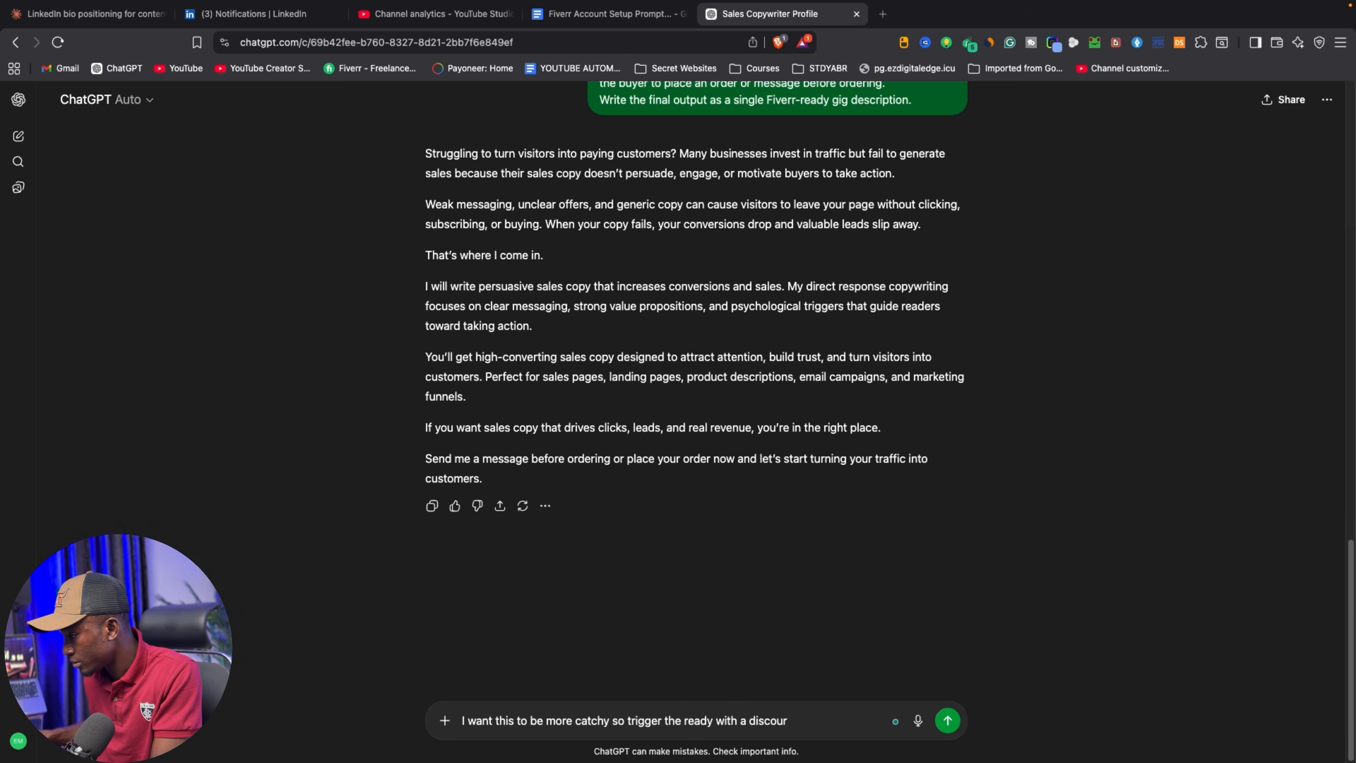
pyautogui.write('nt fo')
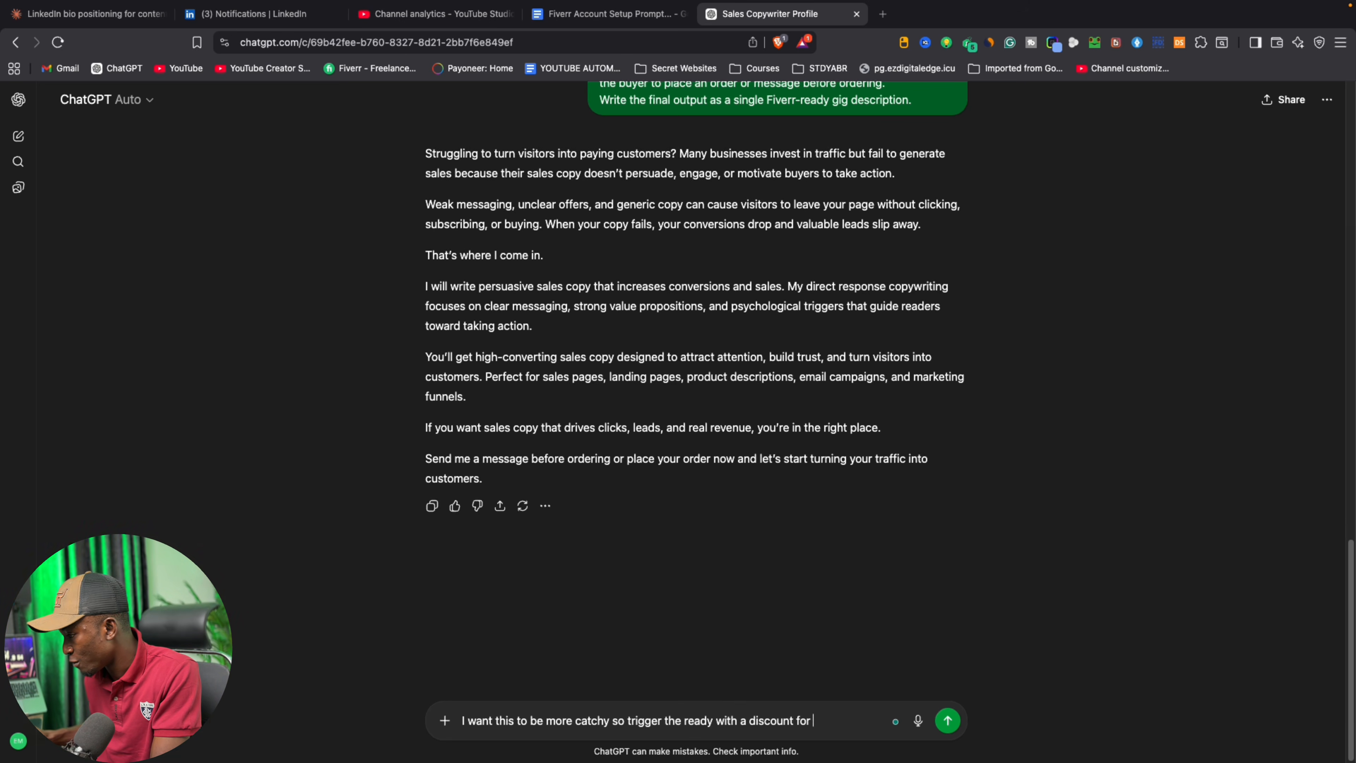
pyautogui.write('r more work')
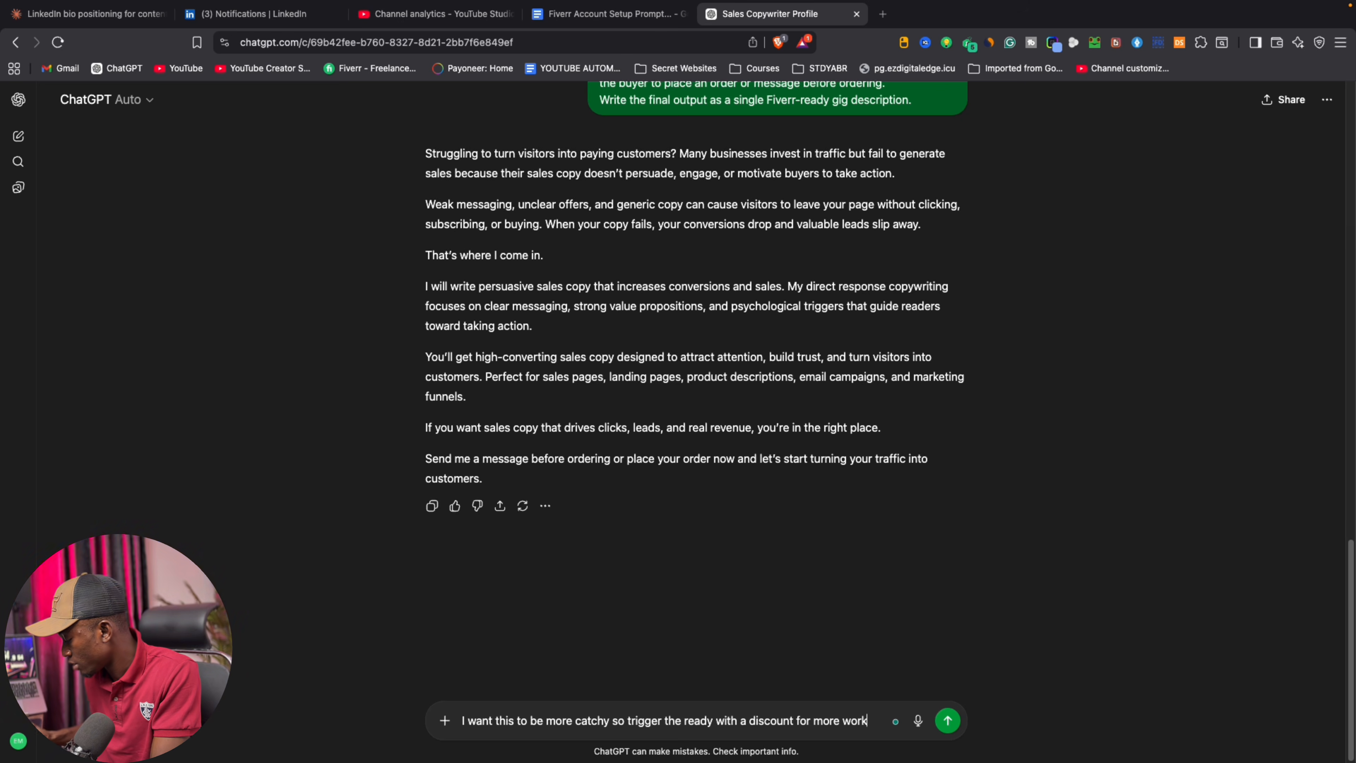
pyautogui.write(' at the very first')
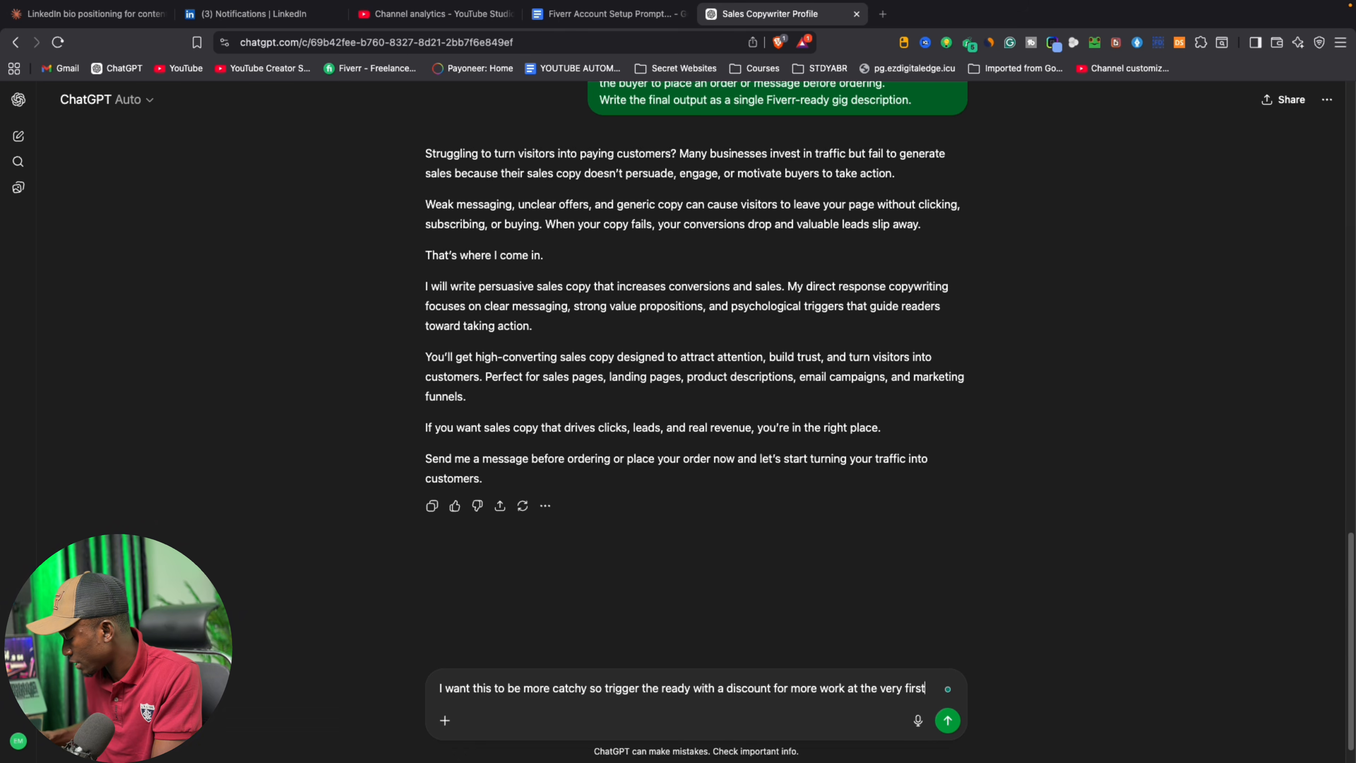
pyautogui.write(' l;ine')
pyautogui.press('Return')
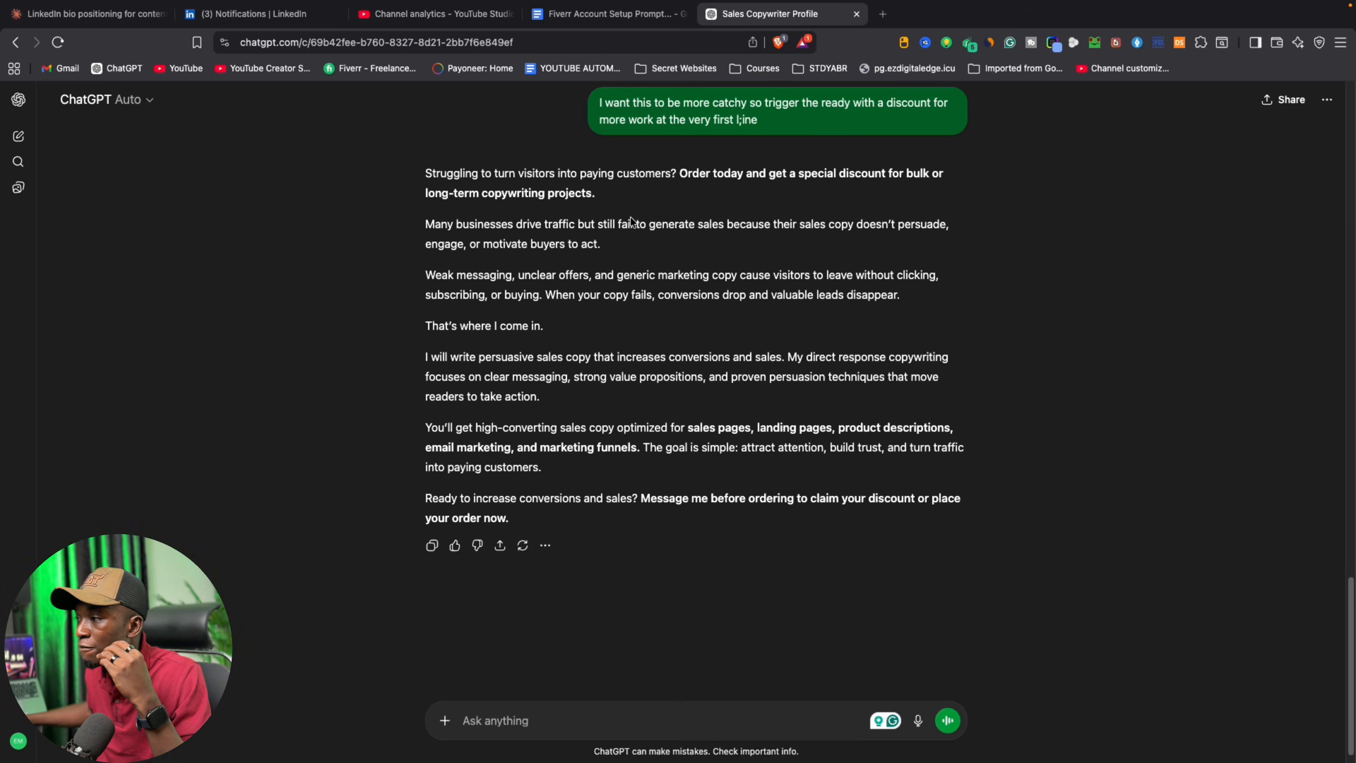
# Highlight the discount offer sentence in the revised gig description's opening paragraph and review the response
pyautogui.moveTo(679, 172); pyautogui.dragTo(677, 203)
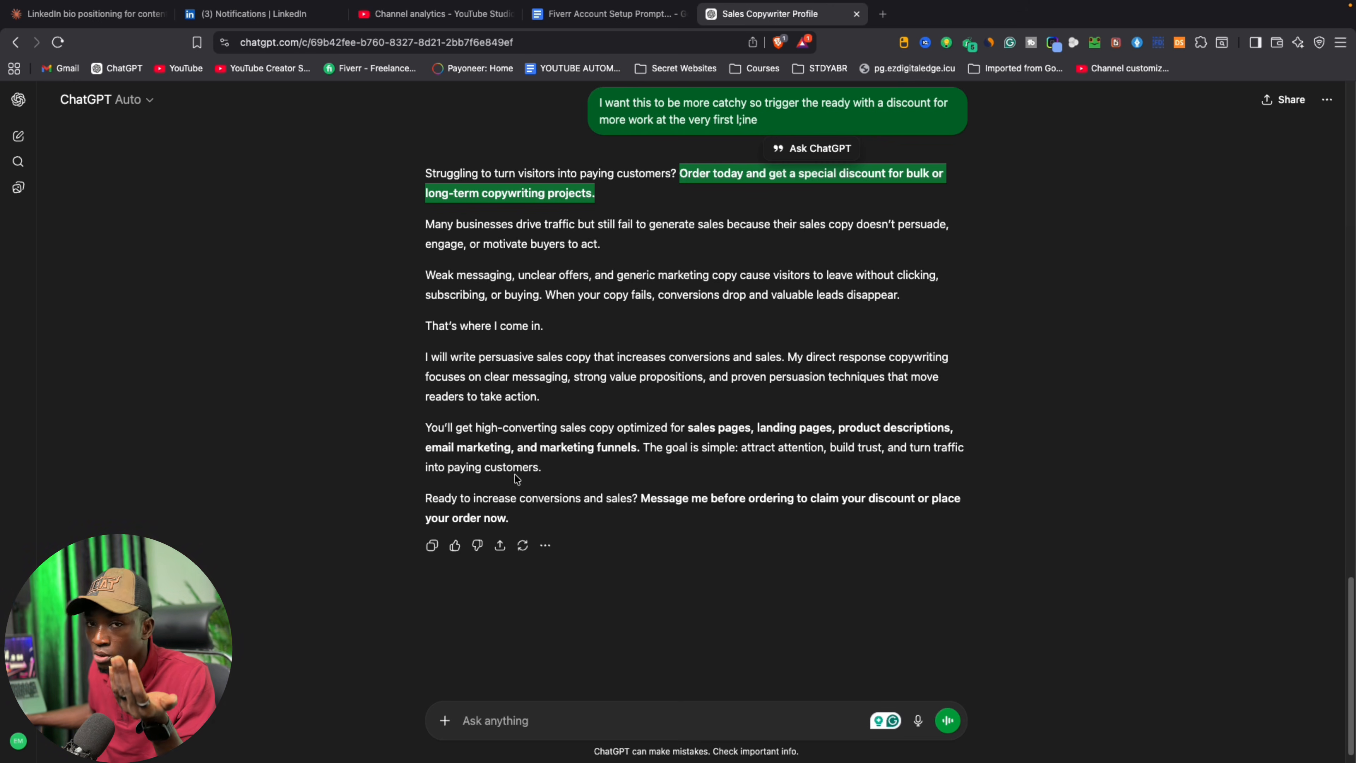
pyautogui.scroll(3, 513, 460)
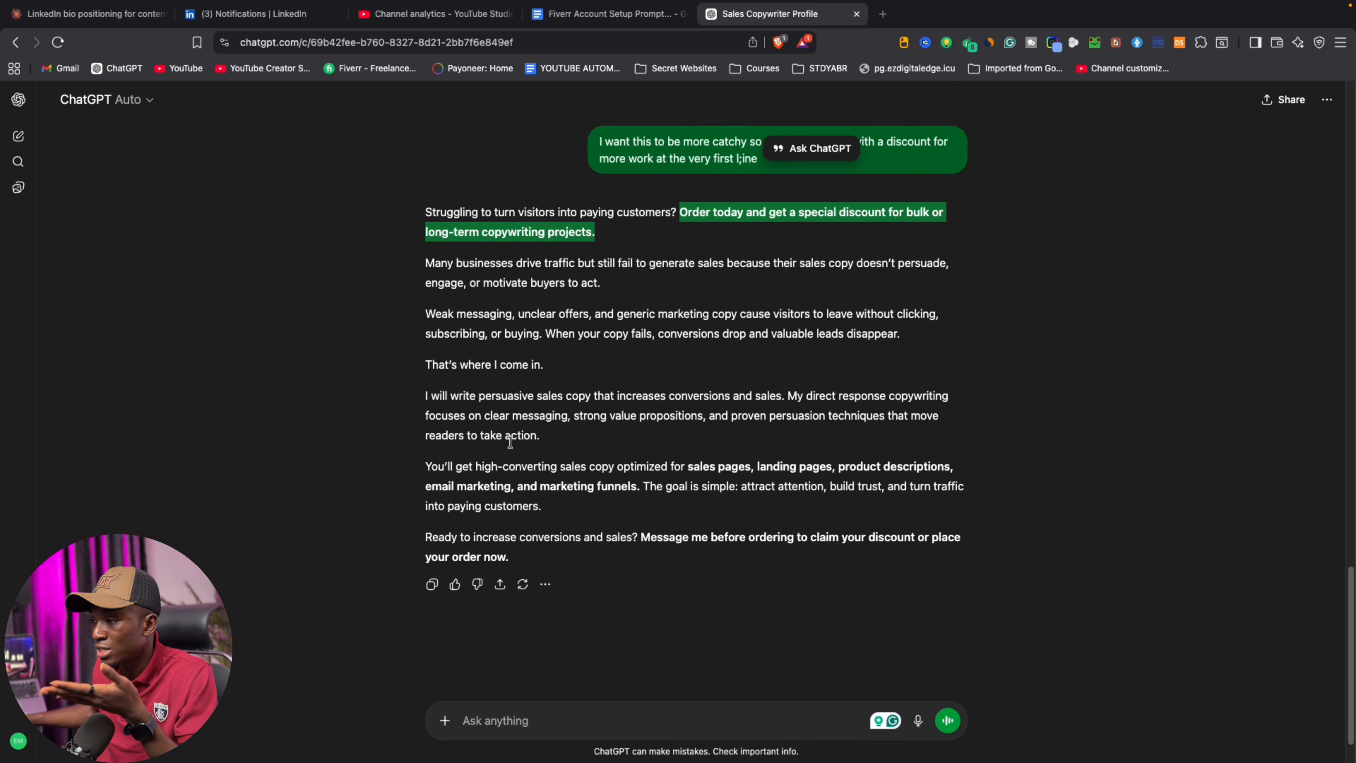
pyautogui.scroll(2, 510, 443)
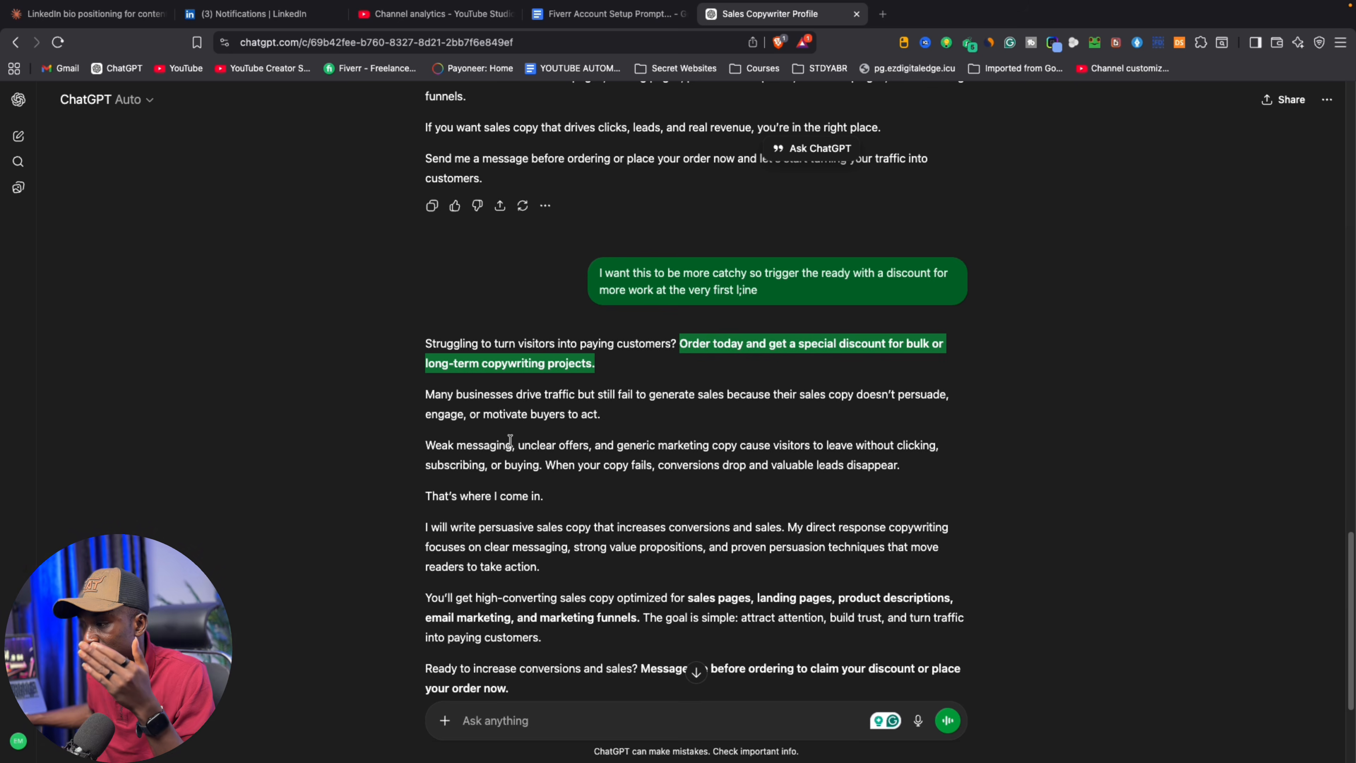